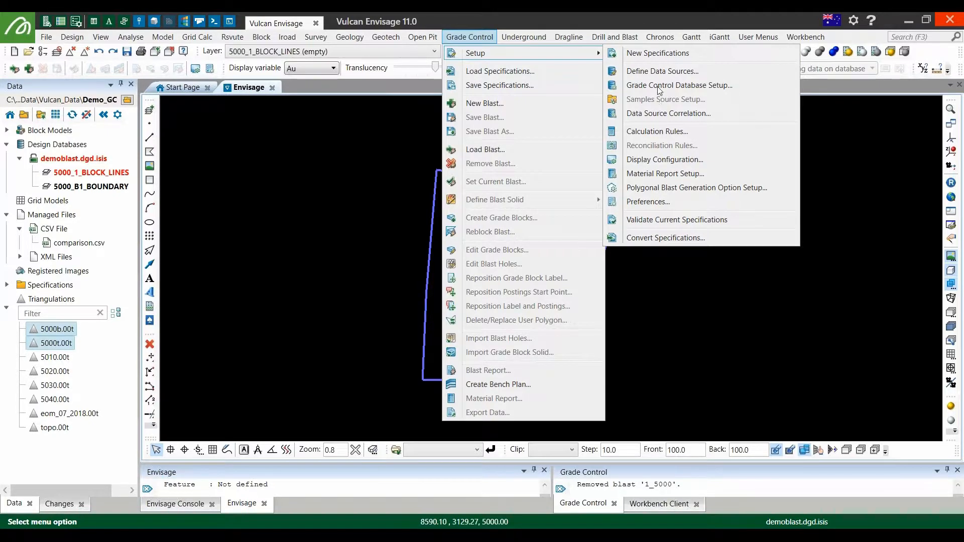
Review the grade control data source definitions for the database, block models and generated block model, leaving the settings unchanged.
click(658, 71)
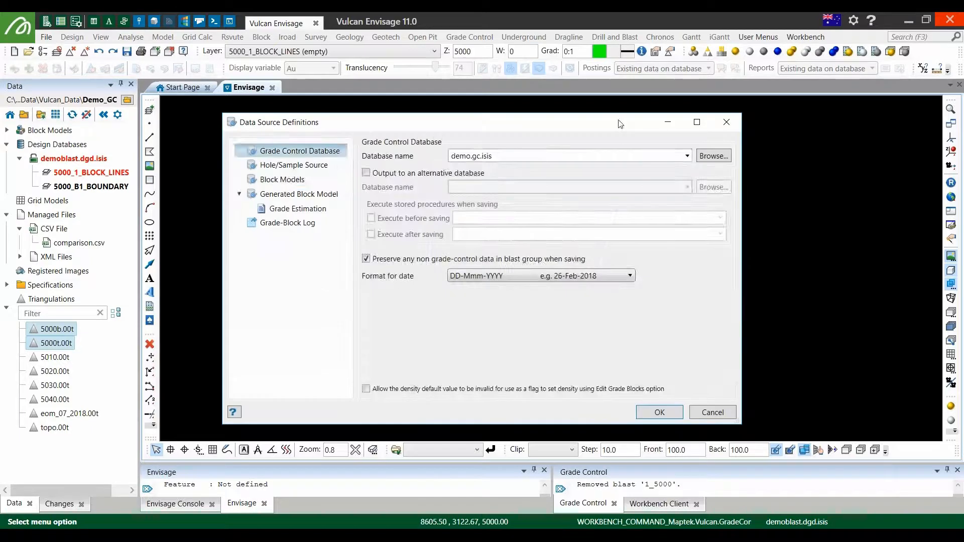
click(288, 181)
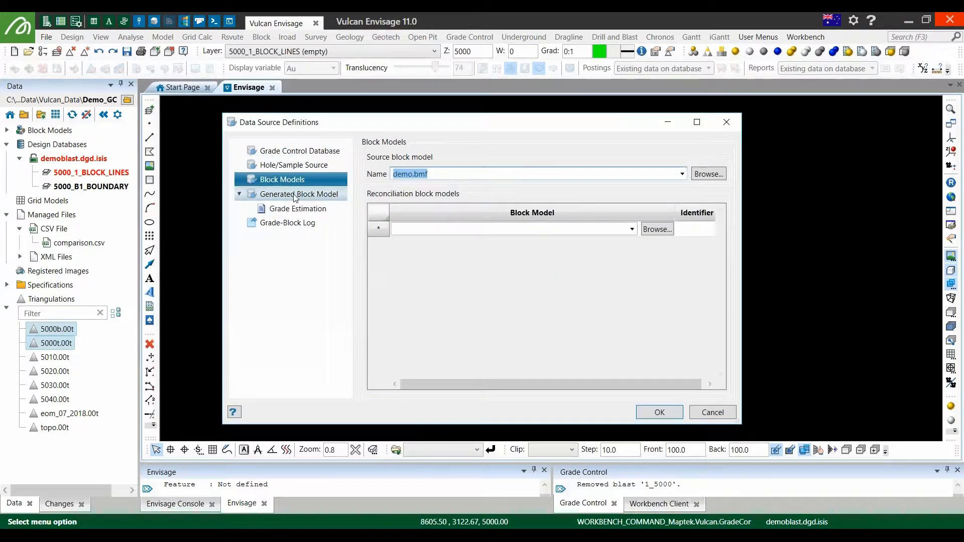
click(293, 194)
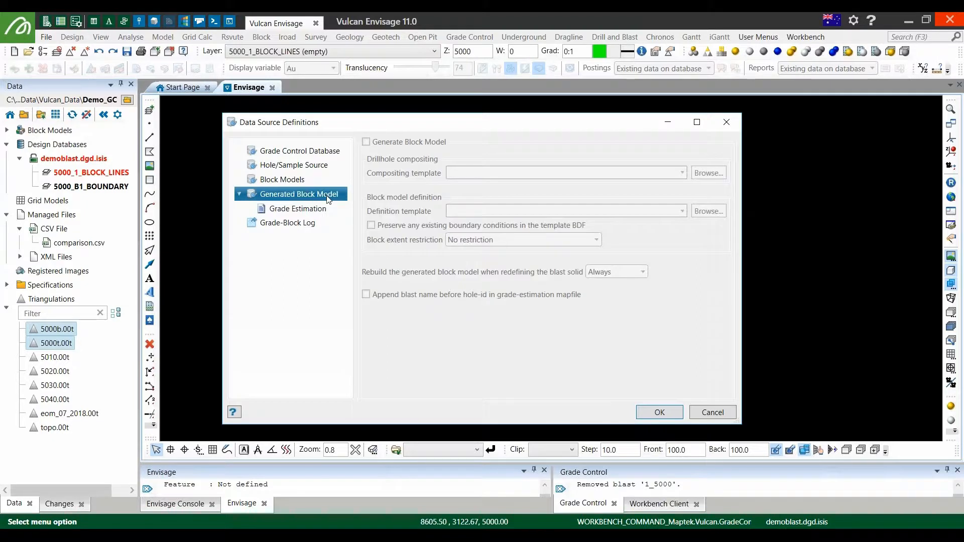
click(712, 411)
Create a new blast with blast number 1 and blast rl 5000.
click(471, 37)
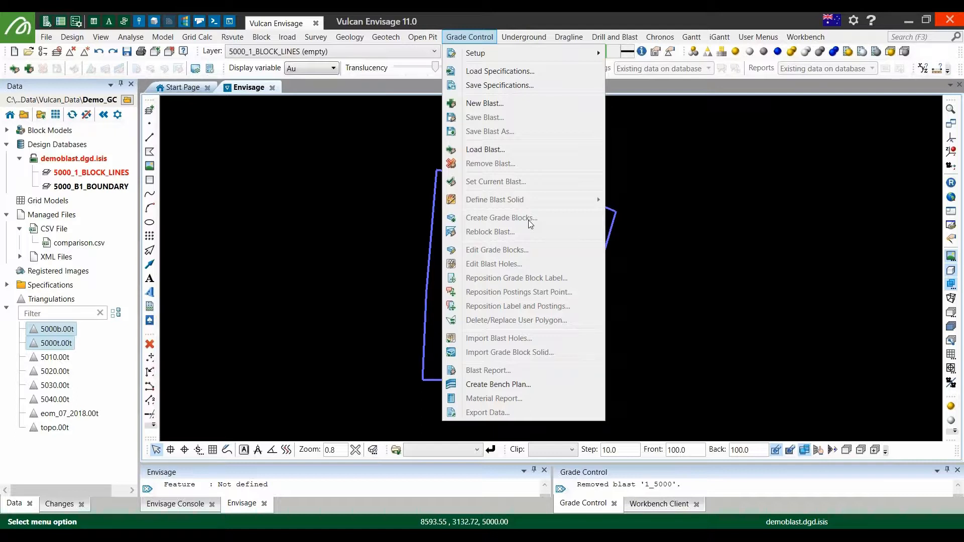
click(518, 105)
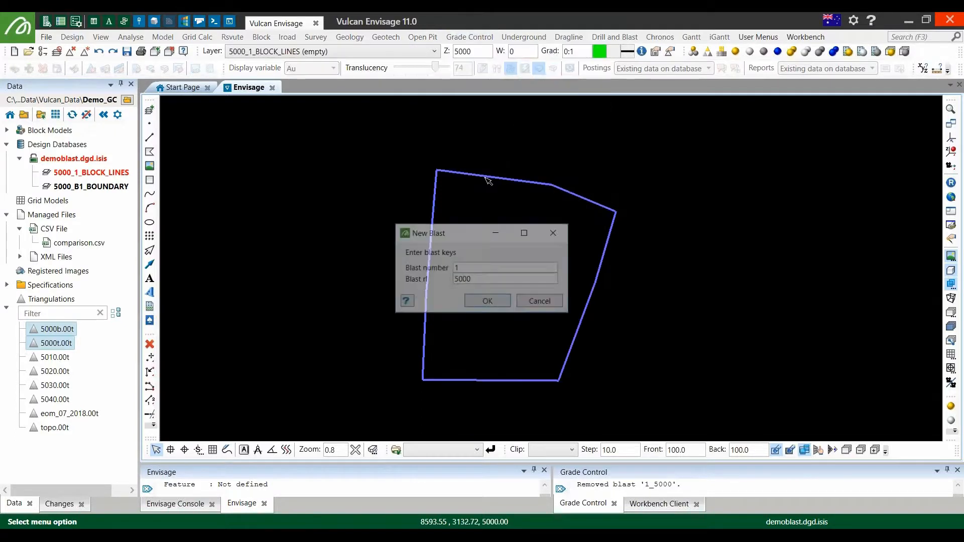
double_click(480, 280)
click(486, 302)
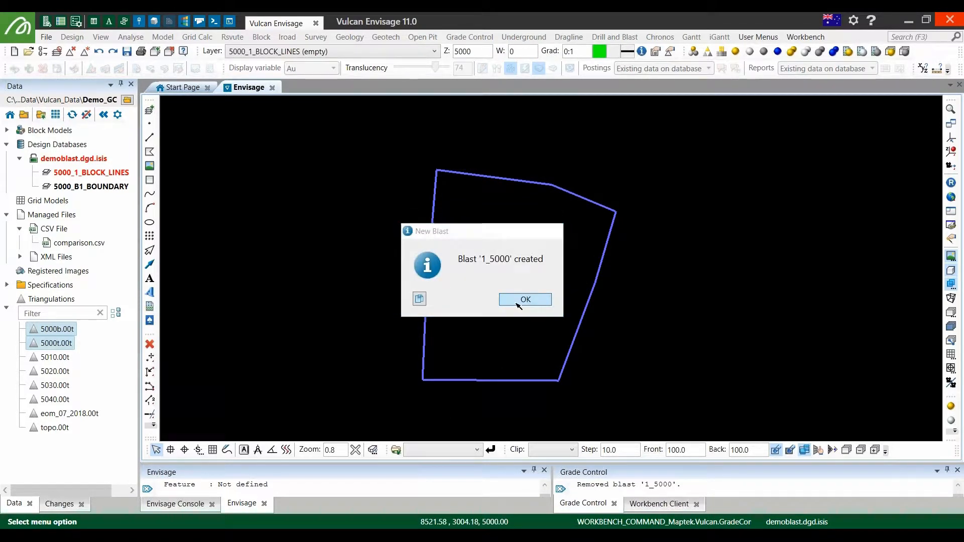
click(522, 300)
Filter the triangulations by 5000 and load both 5000b.00t and 5000t.00t into the view.
click(55, 313)
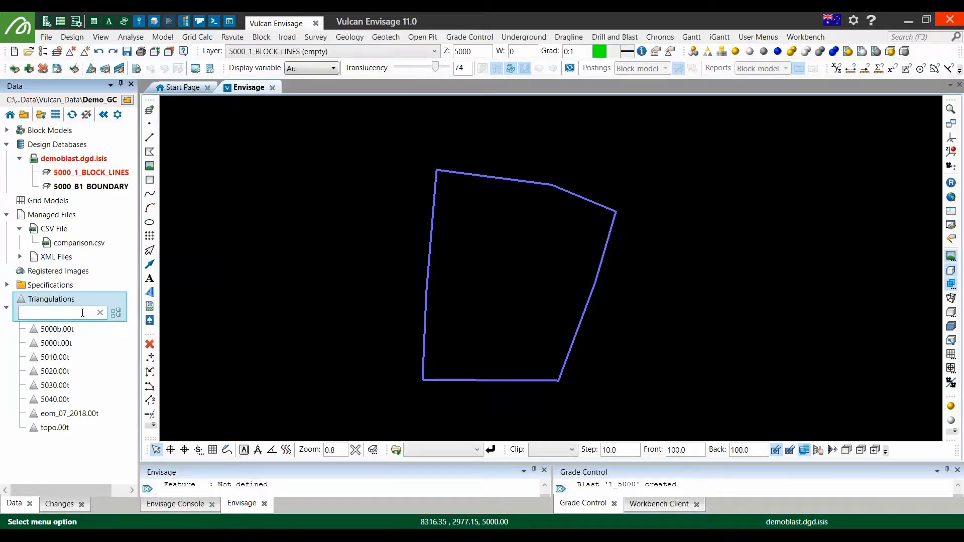
text(5000)
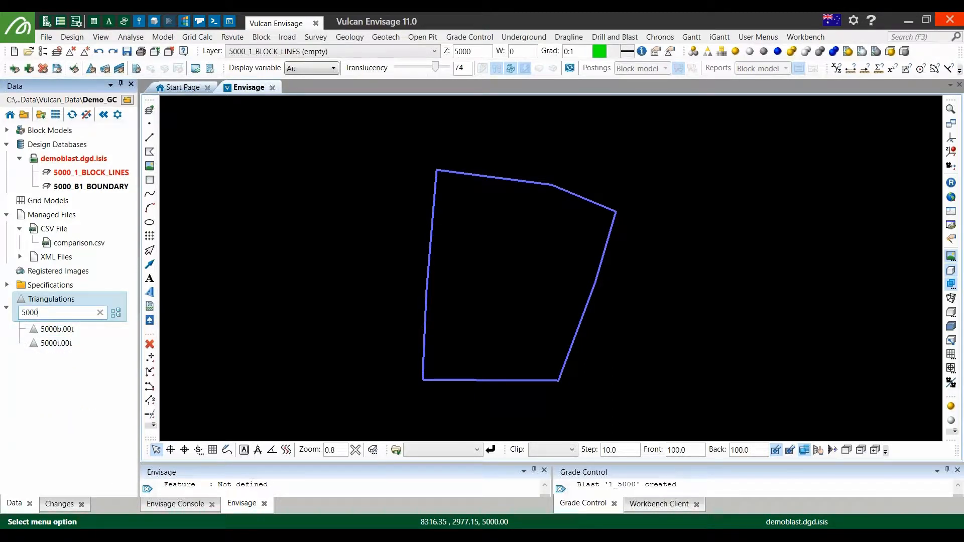
click(72, 329)
shift+click(73, 344)
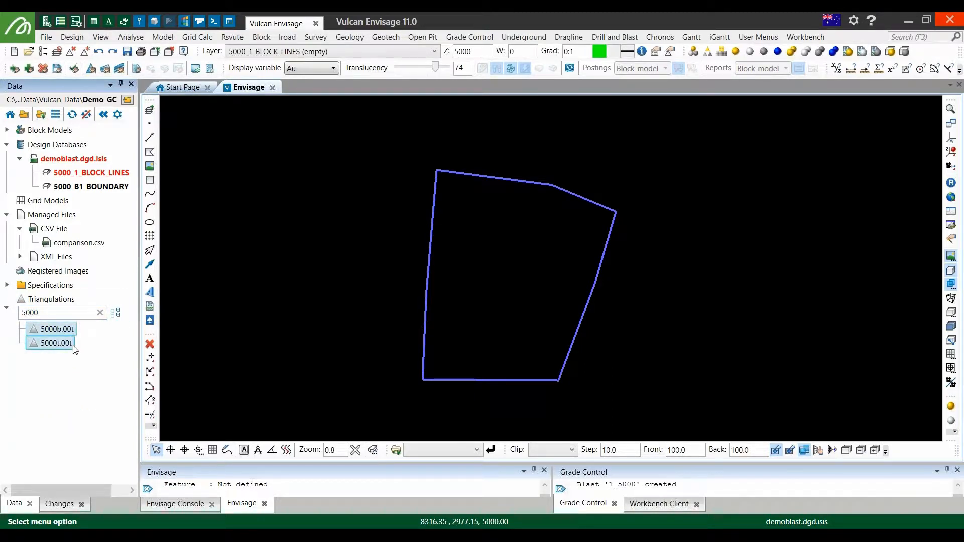
double_click(64, 345)
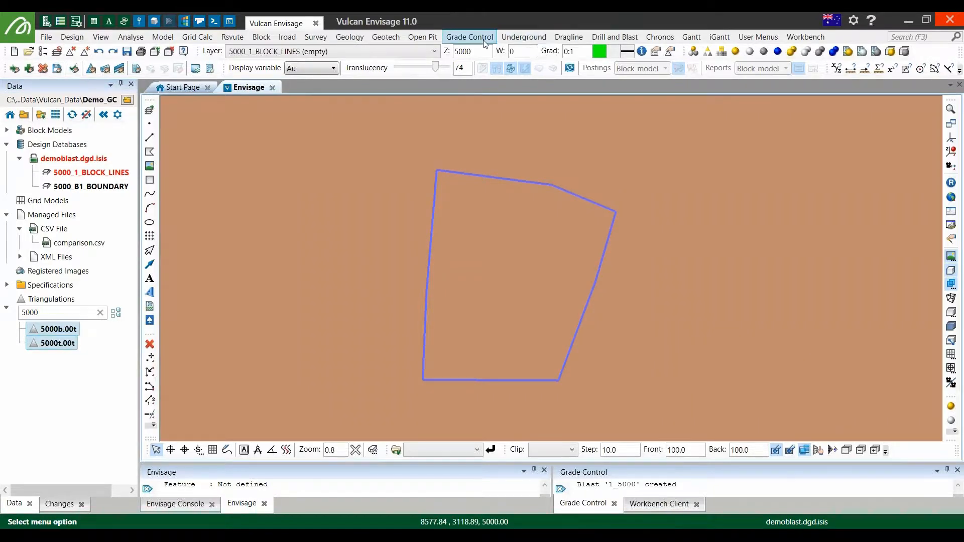
Define the blast solid by surfaces from the blue boundary polygon, with upper surface 5000t.00t, lower surface 5000b.00t and a 90.00 degree dip.
click(484, 40)
mouse_move(555, 206)
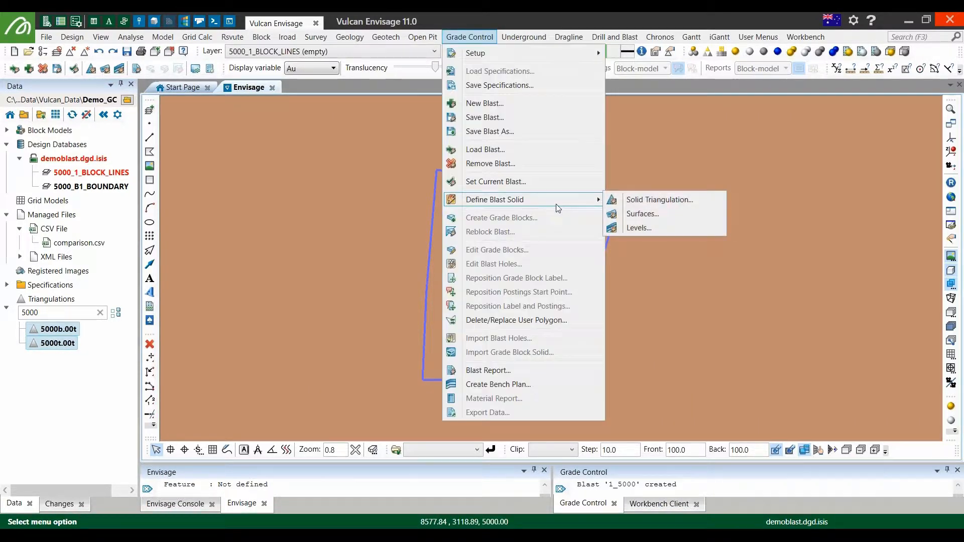
click(648, 218)
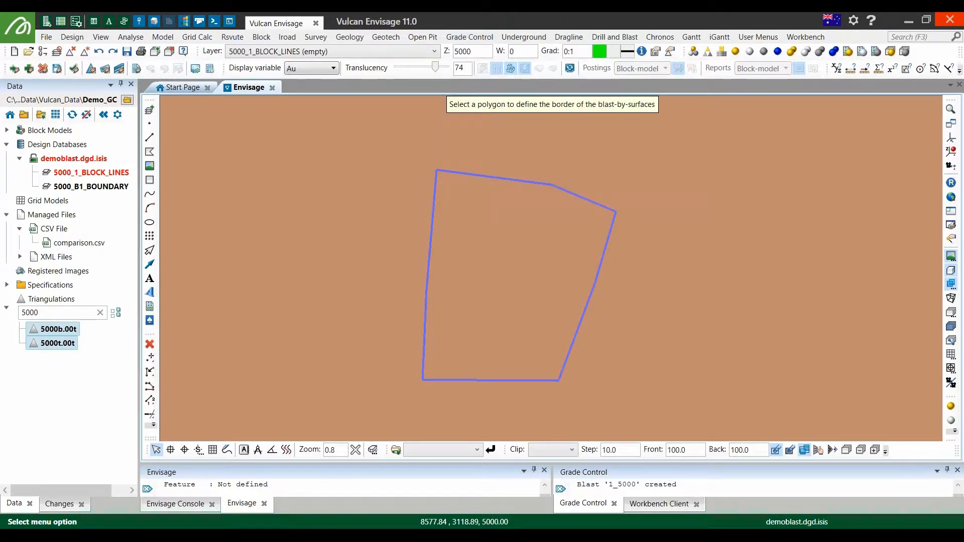
click(611, 227)
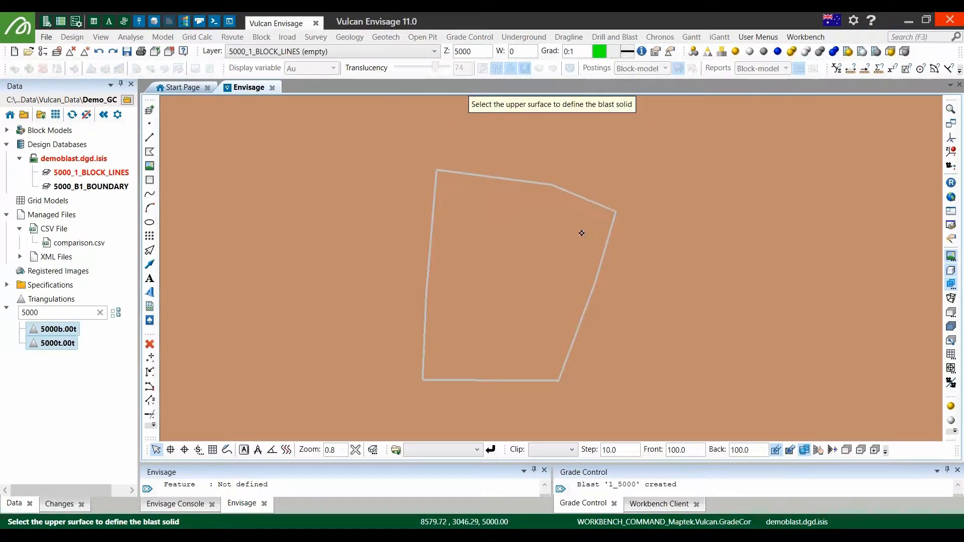
click(581, 233)
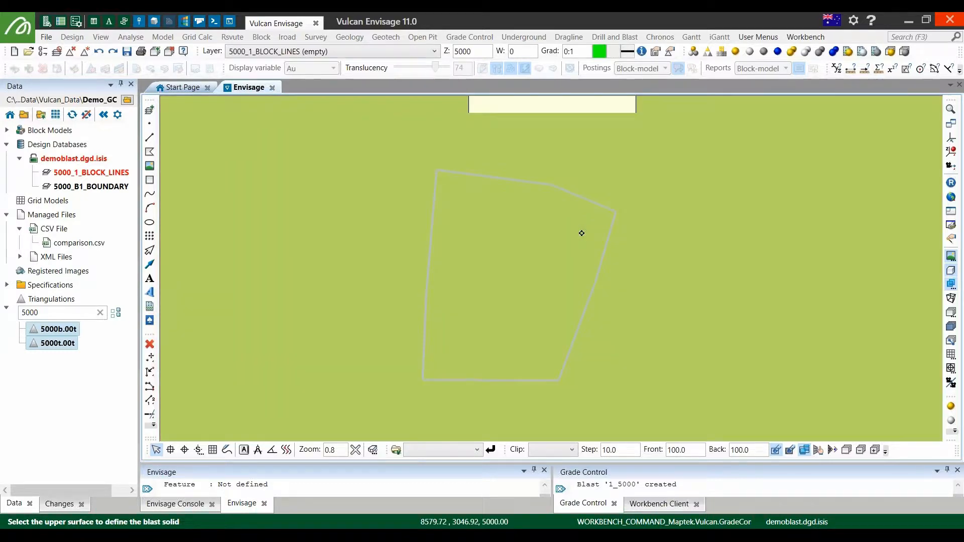
click(582, 233)
key(ctrl)
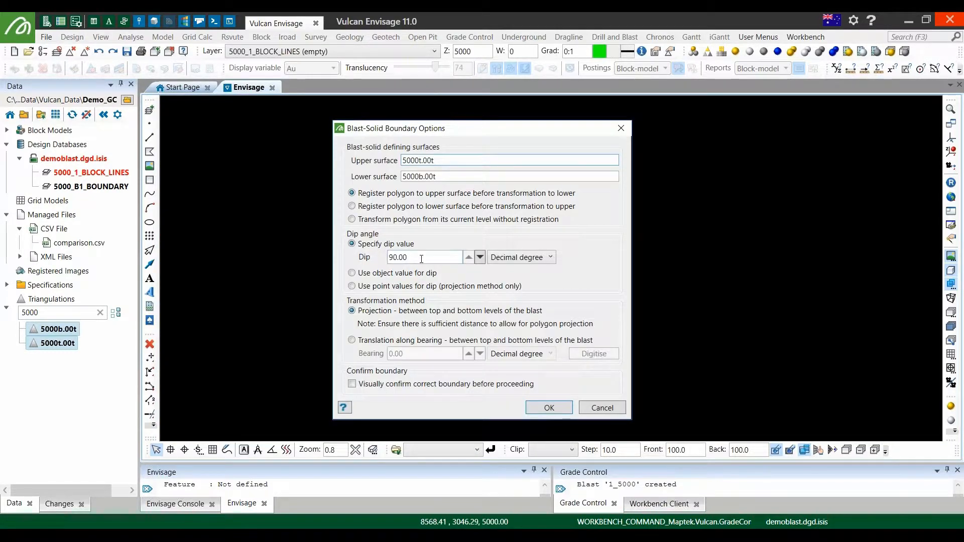
click(542, 408)
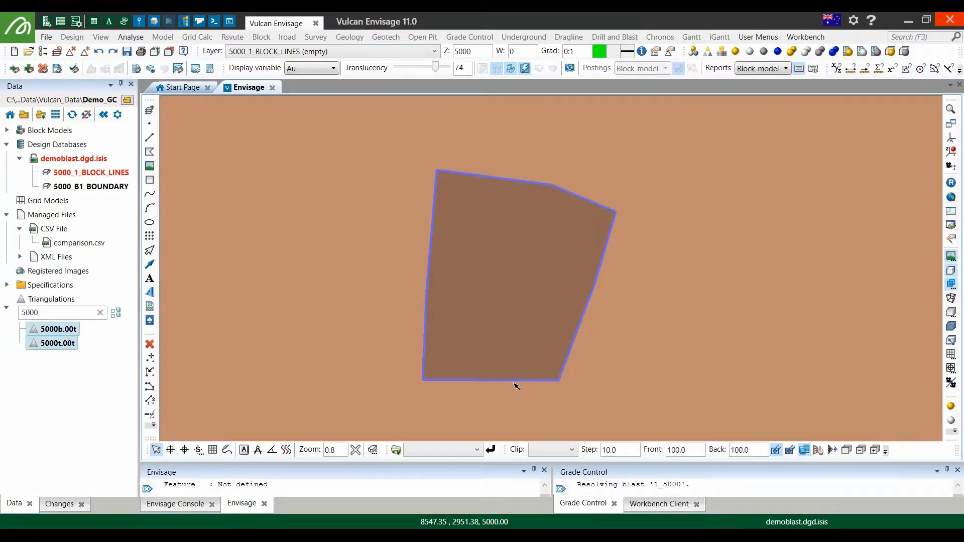
Remove triangulations 5000b.00t and 5000t.00t from the view and check the block model block display preferences.
right_click(46, 332)
click(85, 356)
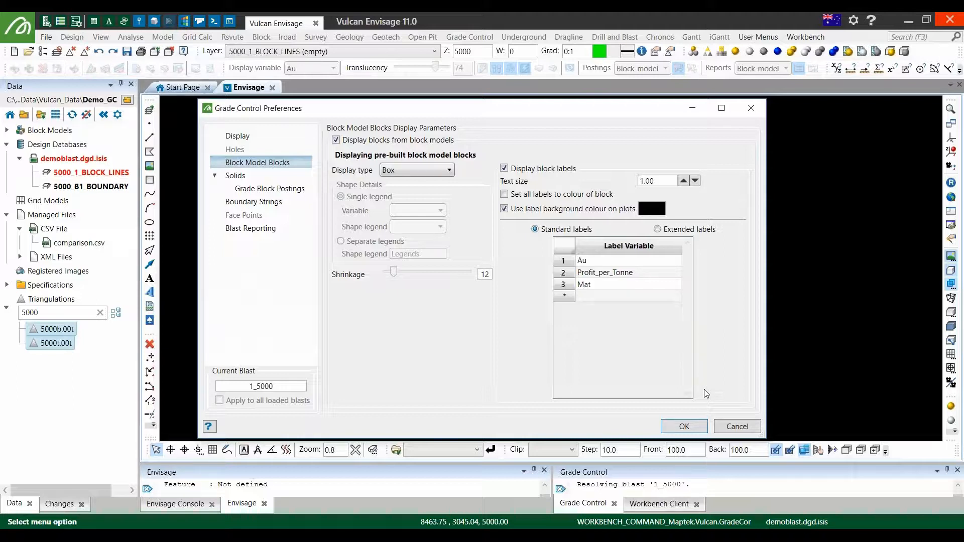
click(737, 426)
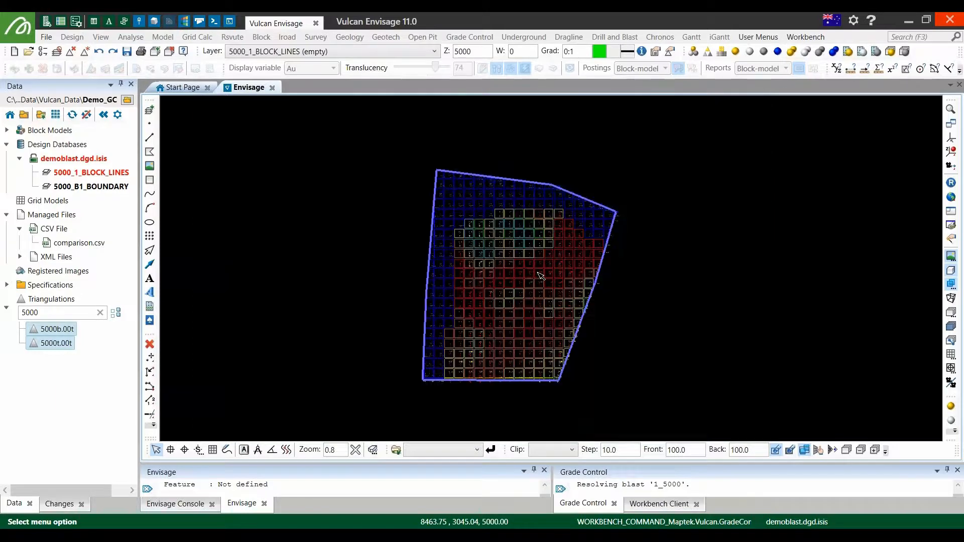
Digitise an open line along the northern edge of the ore blocks, extending past the blast boundary on the east and west.
scroll(540, 276, up, 3)
scroll(536, 273, up, 1)
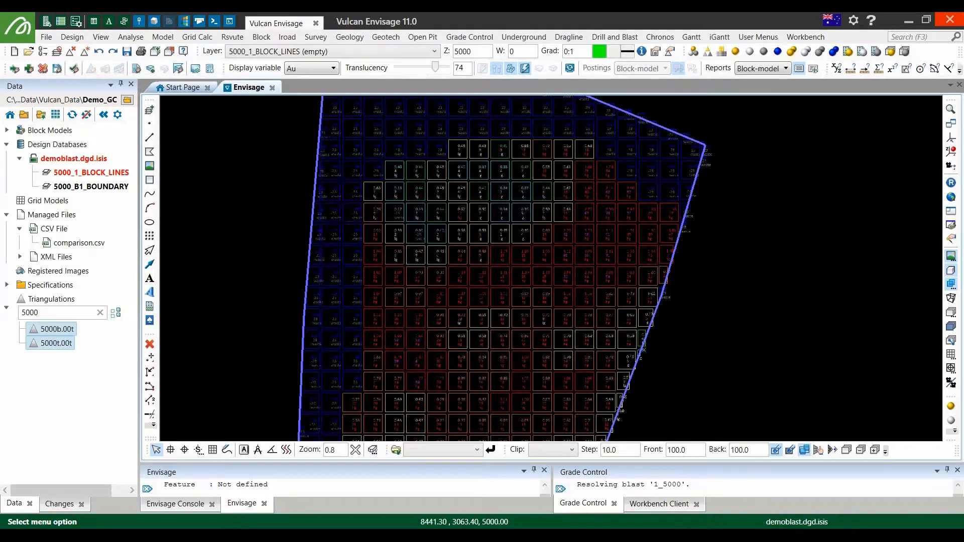
click(149, 137)
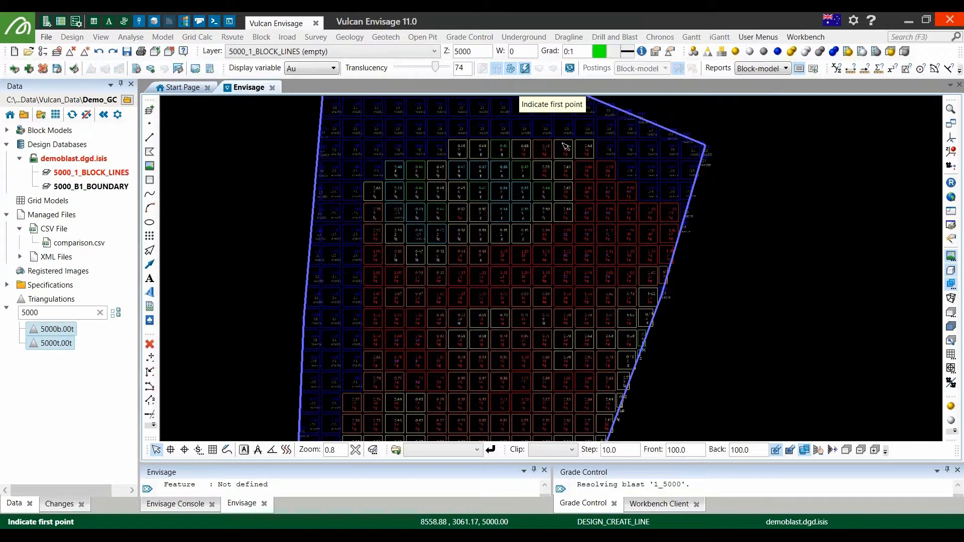
click(670, 205)
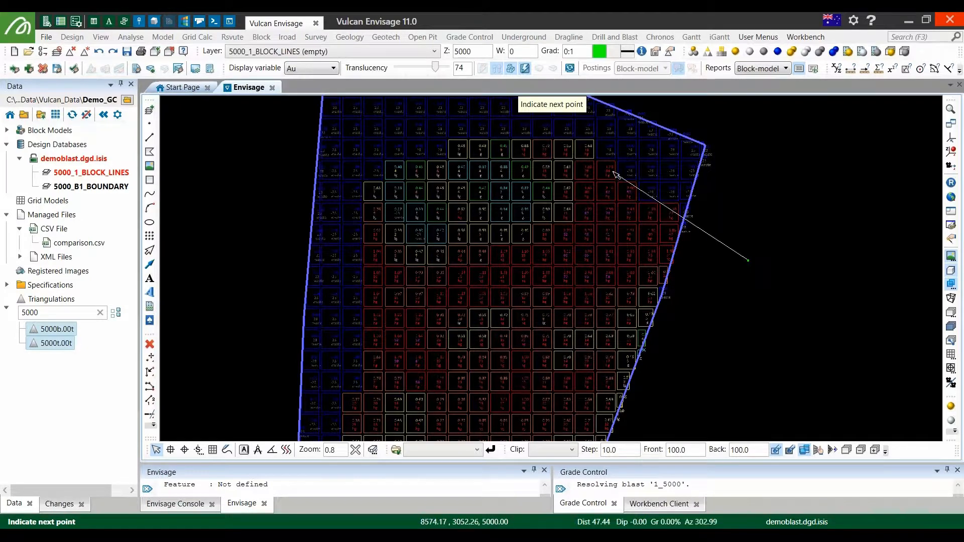
click(524, 129)
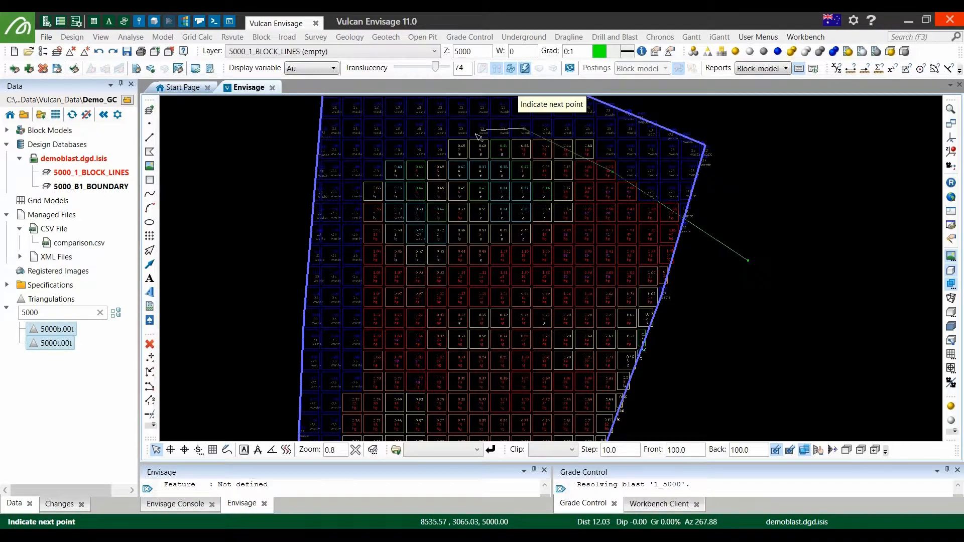
click(359, 185)
click(259, 236)
right_click(265, 205)
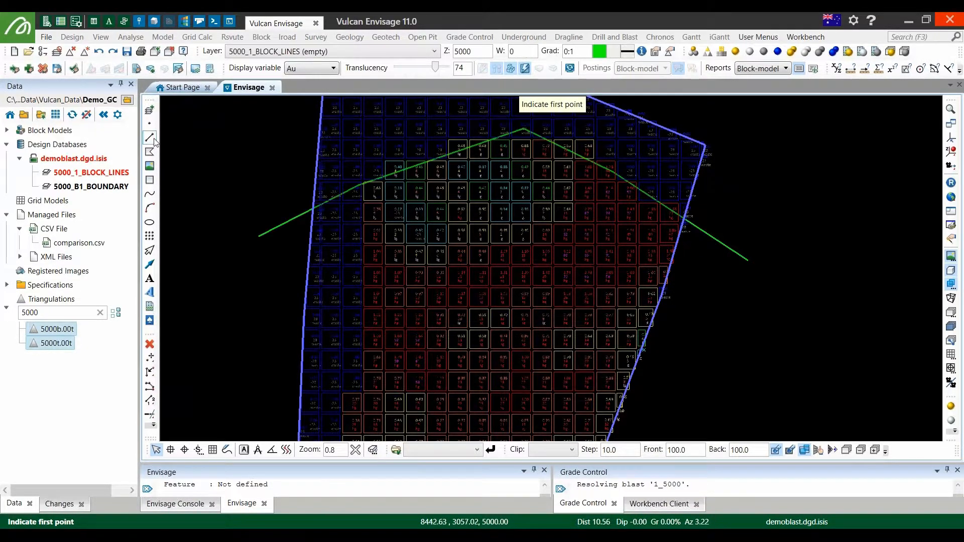
Digitise a second line beneath the green and cyan blocks, crossing the western boundary, and enable the circular scaled custom cursor of size 24.0.
click(648, 170)
click(562, 225)
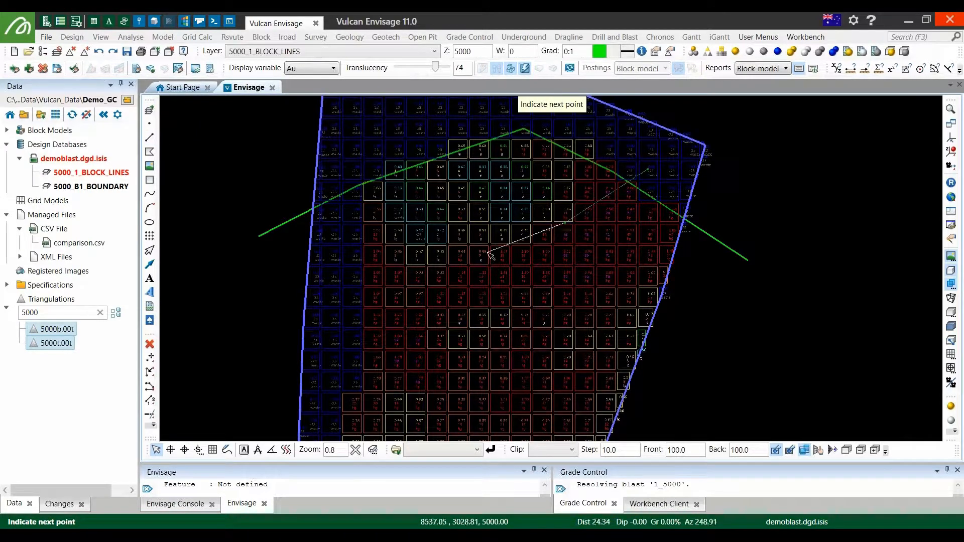
click(430, 265)
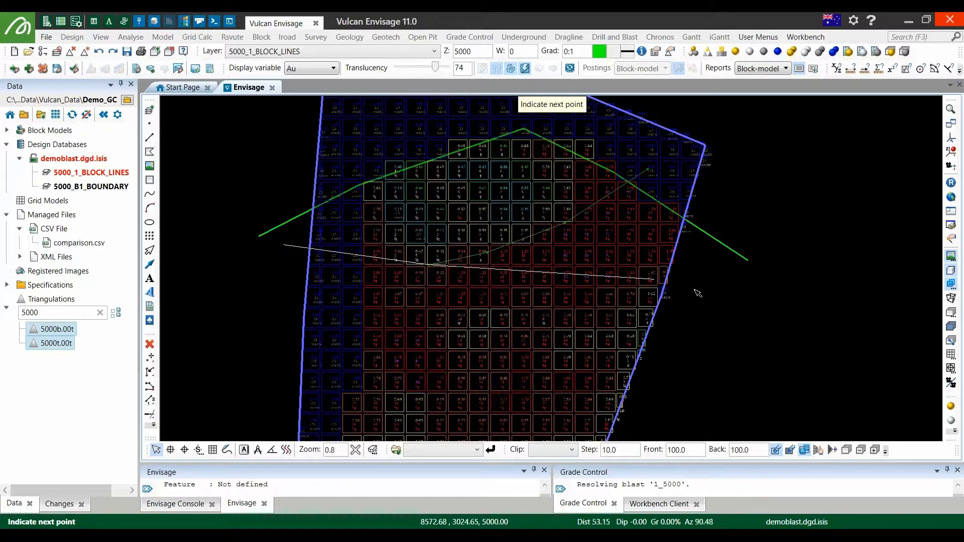
click(950, 369)
right_click(950, 372)
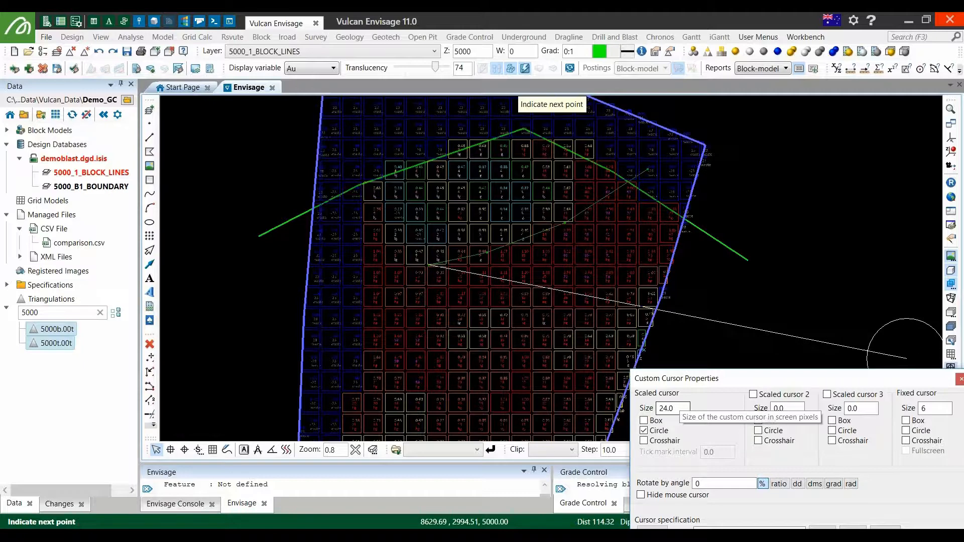
click(959, 379)
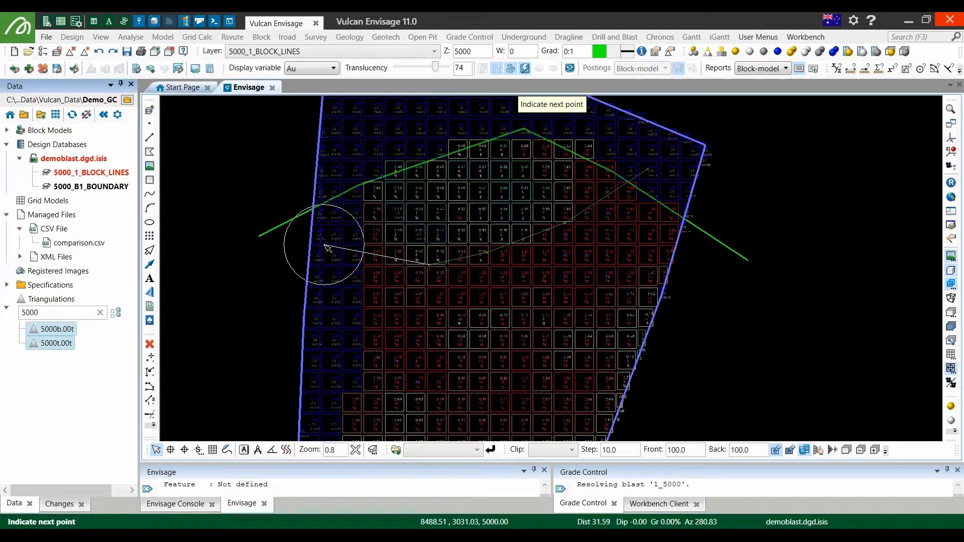
mouse_move(330, 251)
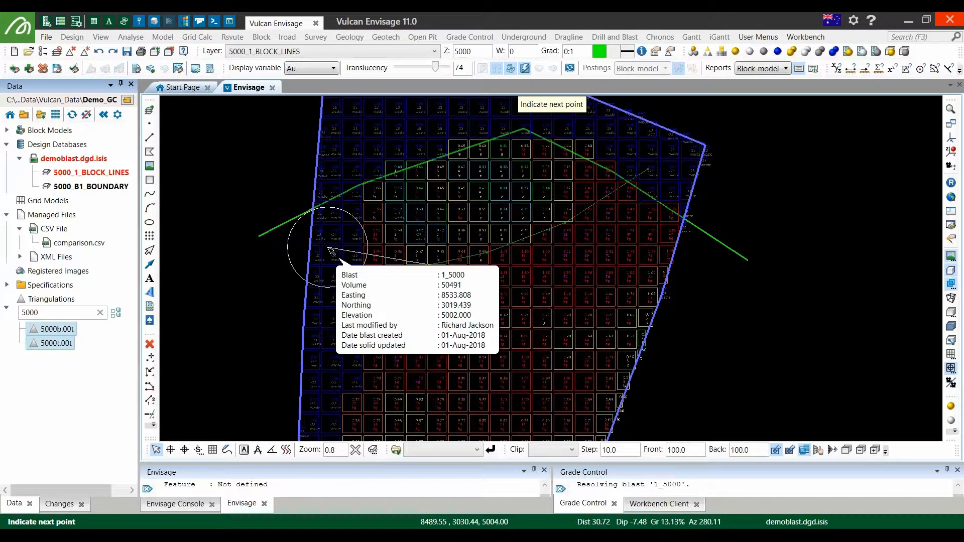
click(291, 267)
right_click(287, 255)
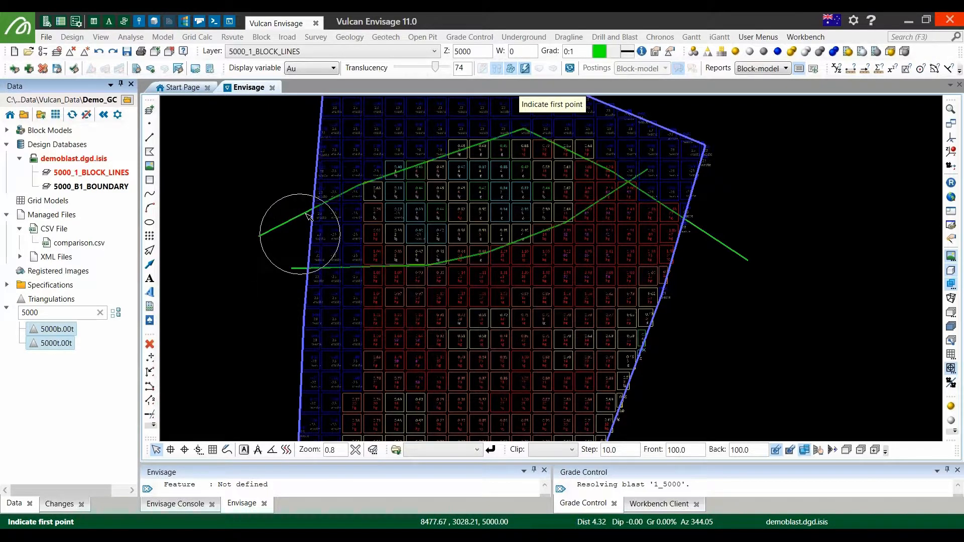
Digitise a line down the western edge of the red blocks, from the second line to beyond the southern blast boundary.
scroll(309, 204, down, 2)
click(148, 137)
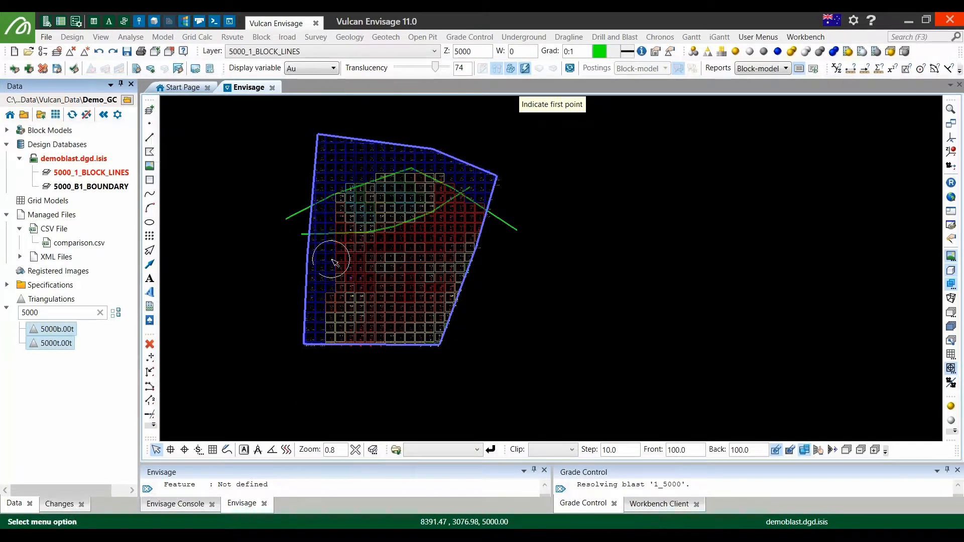
click(335, 225)
click(324, 369)
right_click(290, 304)
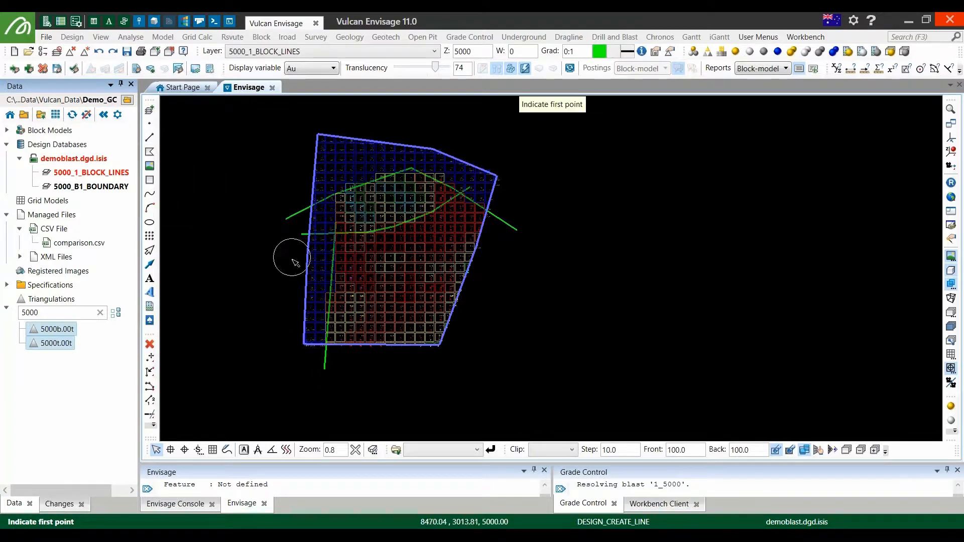
Digitise a diagonal line through the ore blocks from the blast's southwest corner area to beyond its eastern boundary.
click(314, 323)
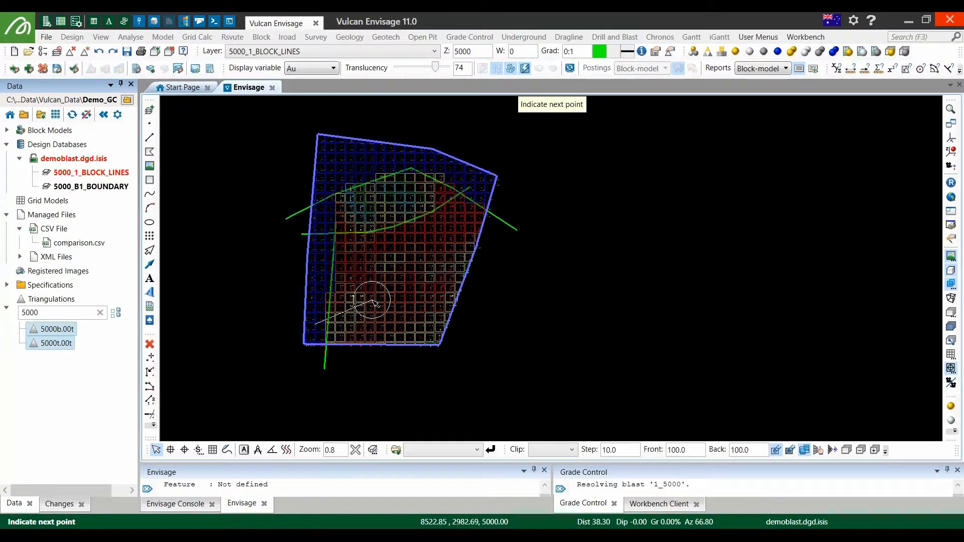
click(495, 234)
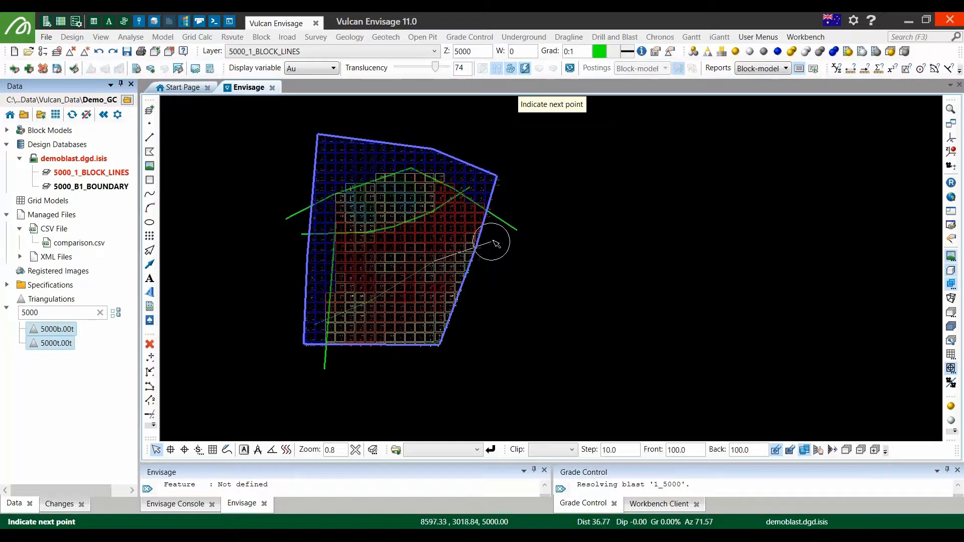
right_click(534, 241)
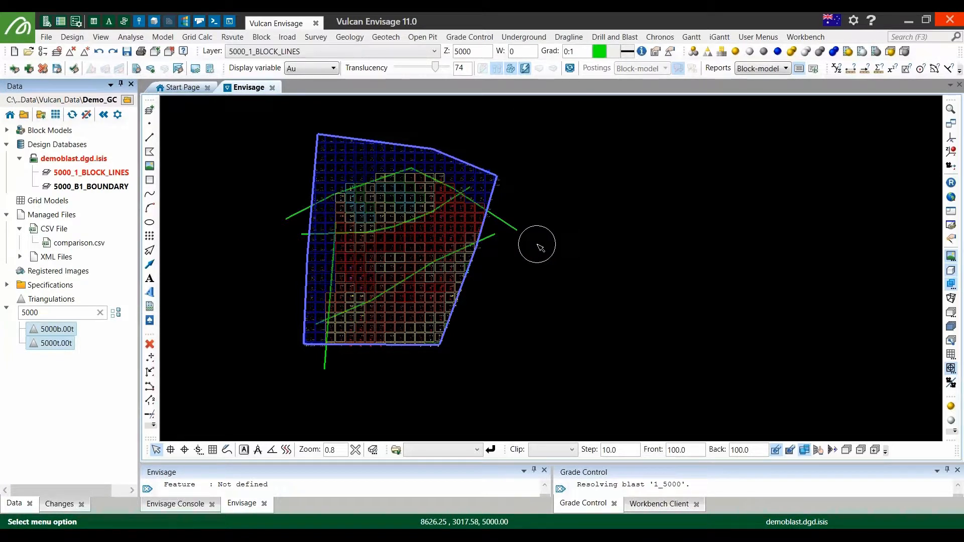
Start creating grade blocks with layer 5000_1_BLOCK_LINES as block delimiters, using projected cutting surfaces with a 90.00 dip.
click(484, 39)
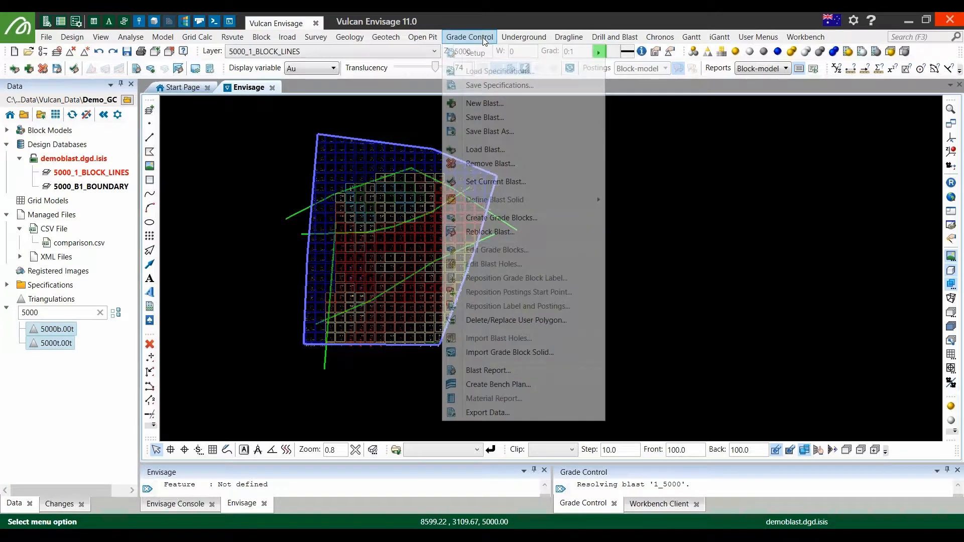
click(531, 219)
click(531, 220)
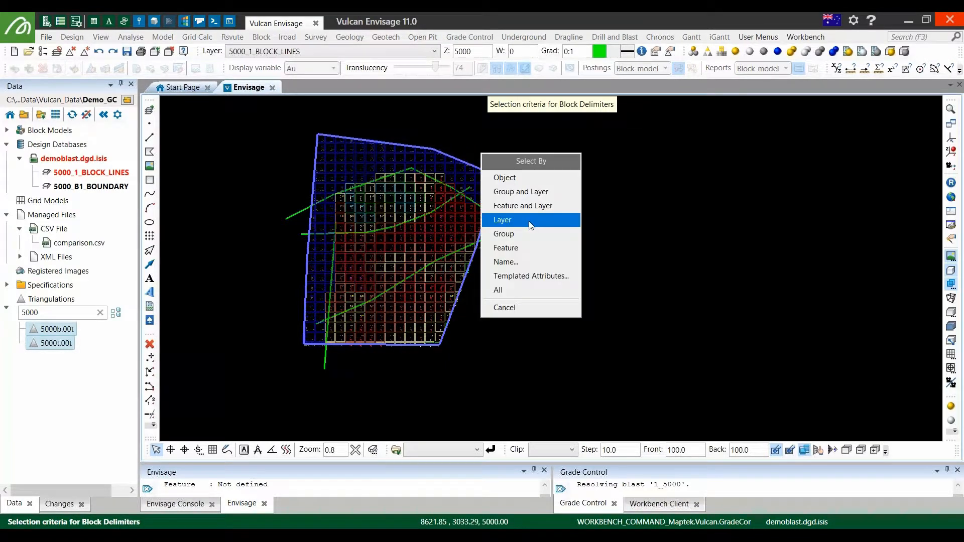
click(530, 224)
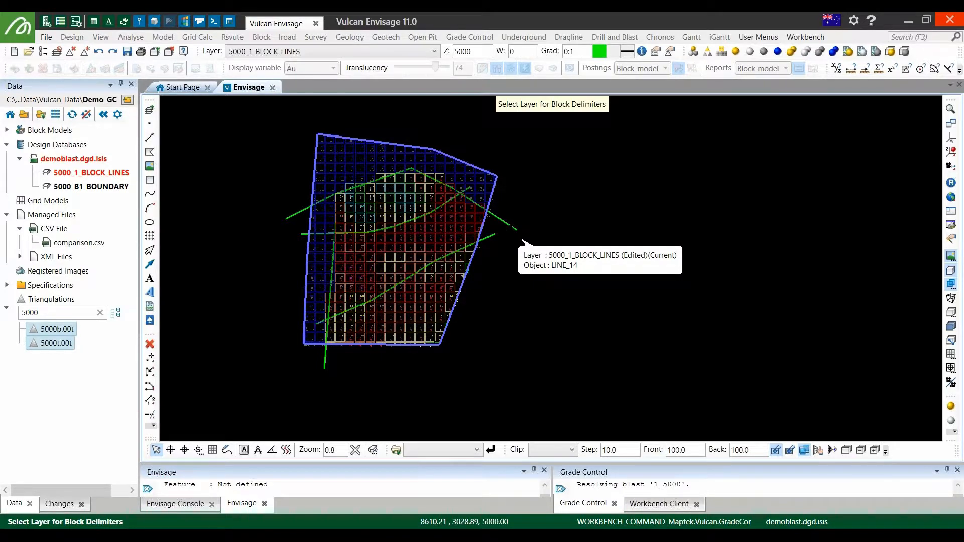
click(510, 228)
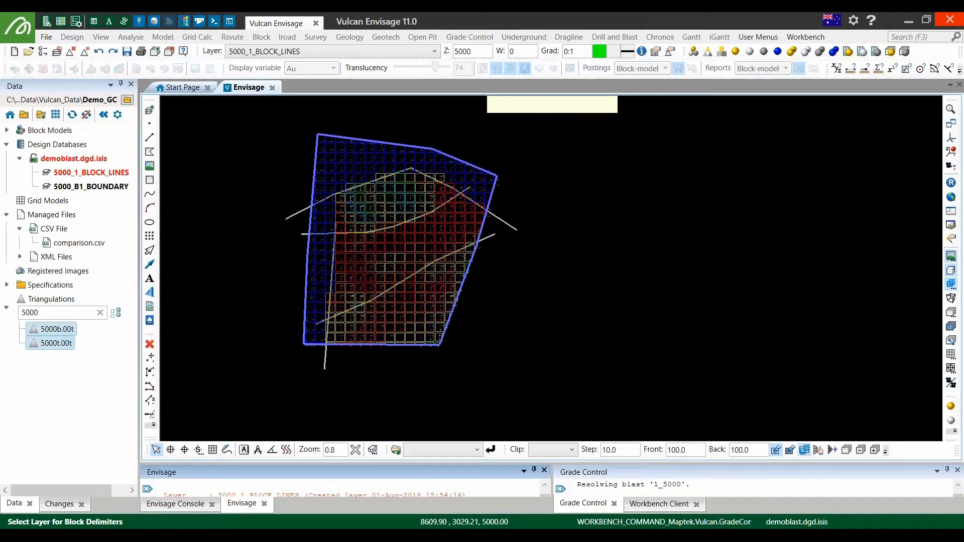
right_click(599, 207)
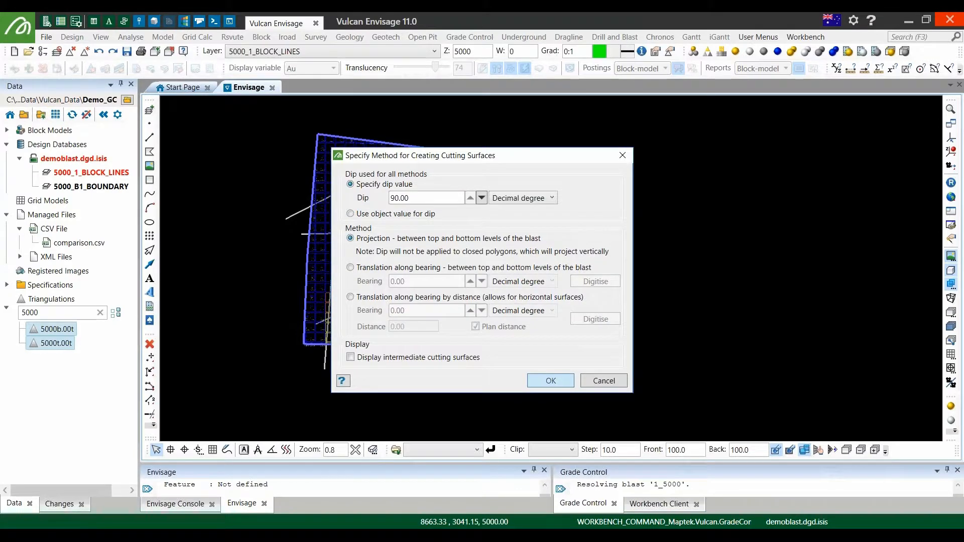
key(Return)
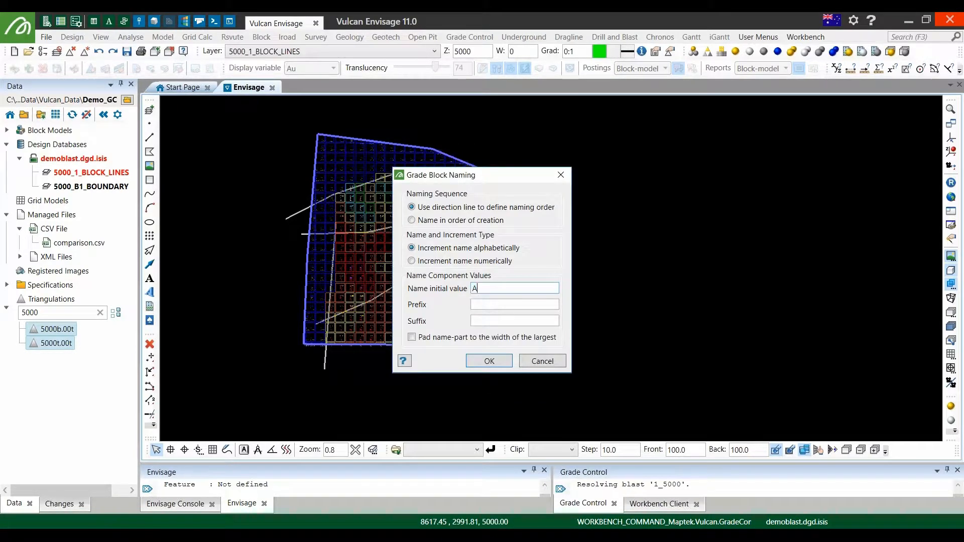
Name the grade blocks alphabetically from A along a direction line from the blast's northern part towards the southeast.
click(499, 361)
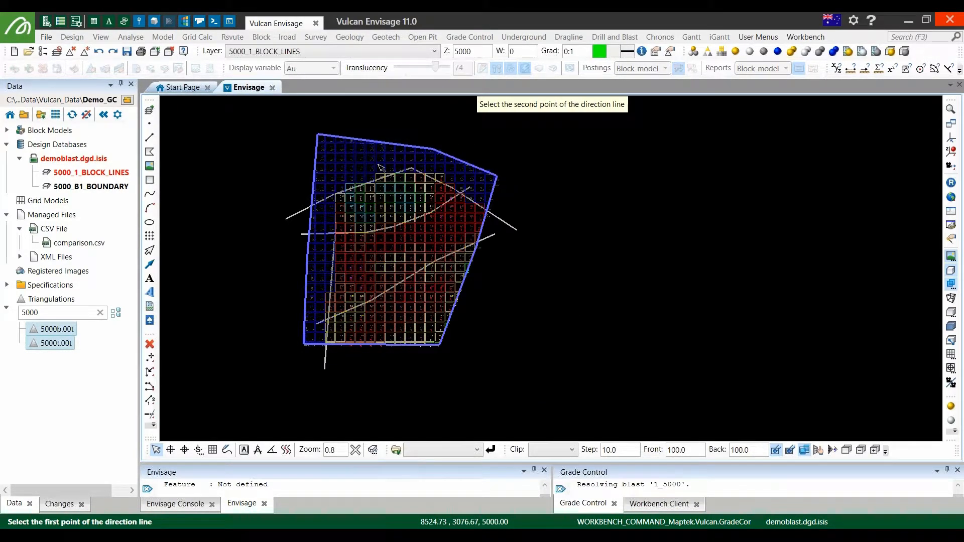
click(380, 167)
click(431, 293)
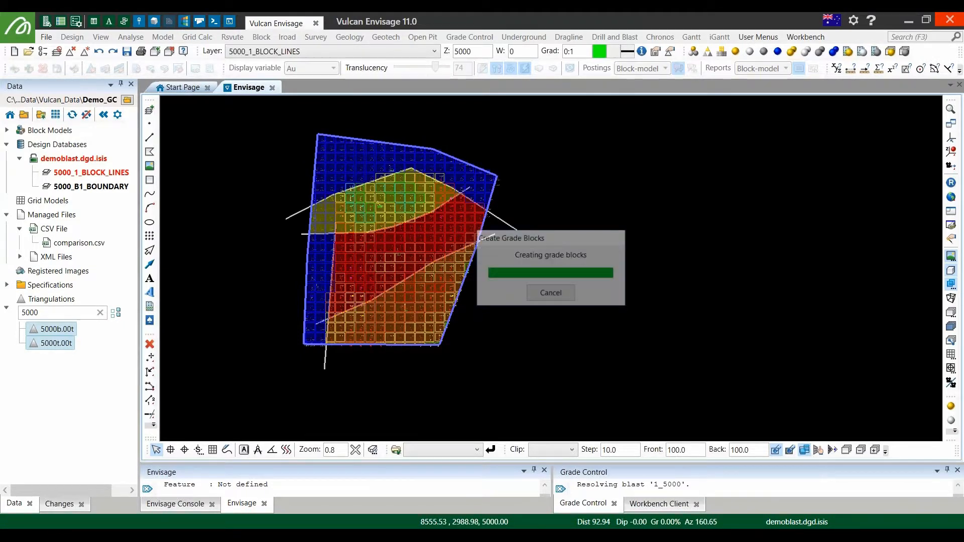
Hide the block-model cells, colour the grade blocks by Mat, and inspect the grade block above the diagonal line.
click(511, 68)
click(333, 68)
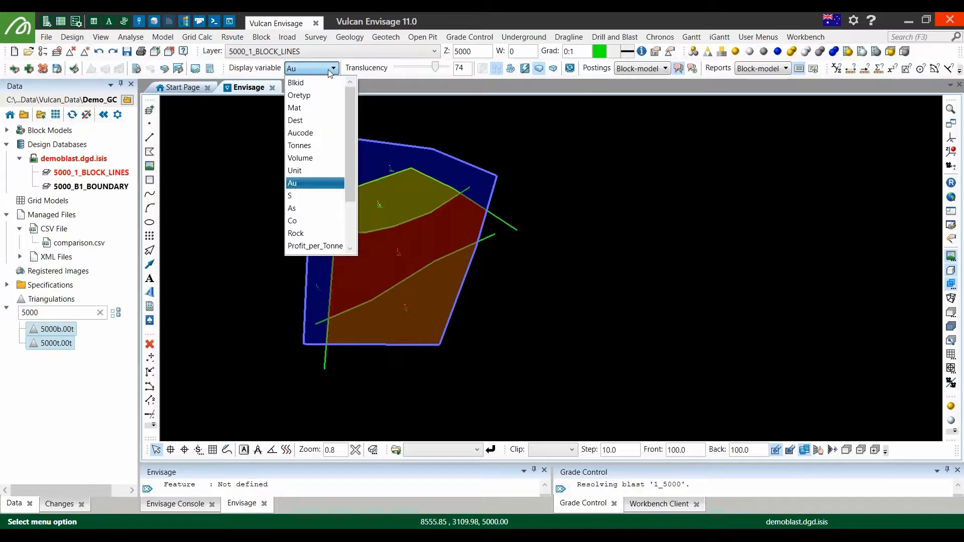
click(319, 107)
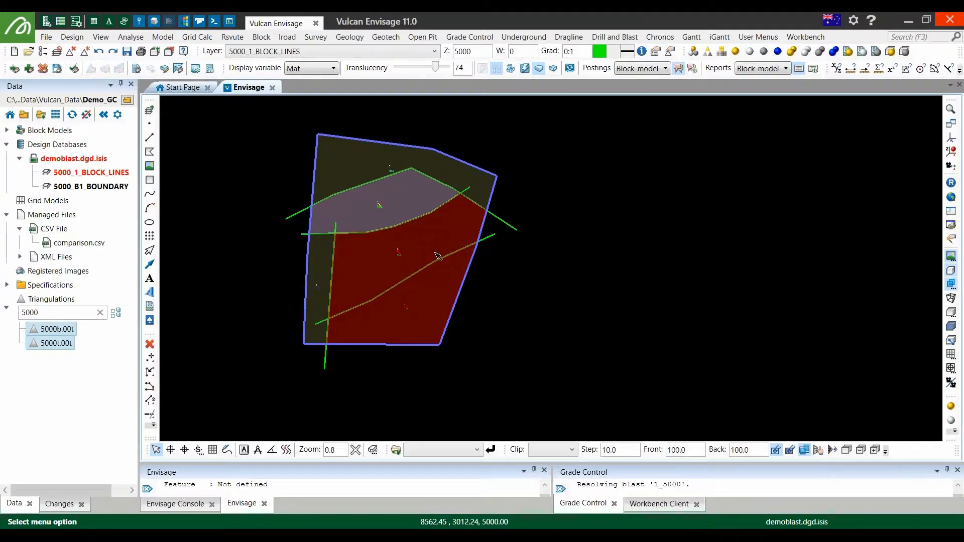
scroll(436, 257, up, 3)
mouse_move(438, 256)
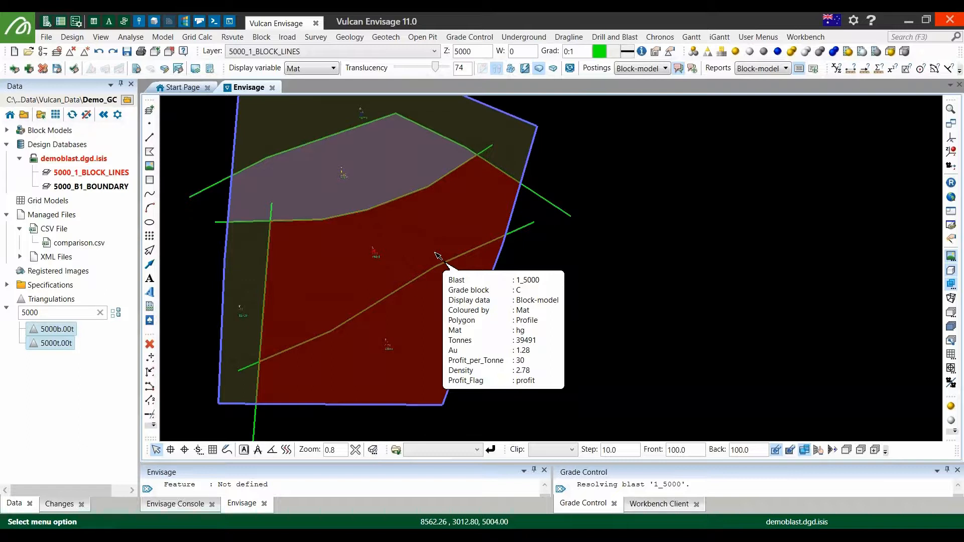
Remove the diagonal block line, redisplay the block-model cells, and inspect the northern low-grade block.
click(522, 228)
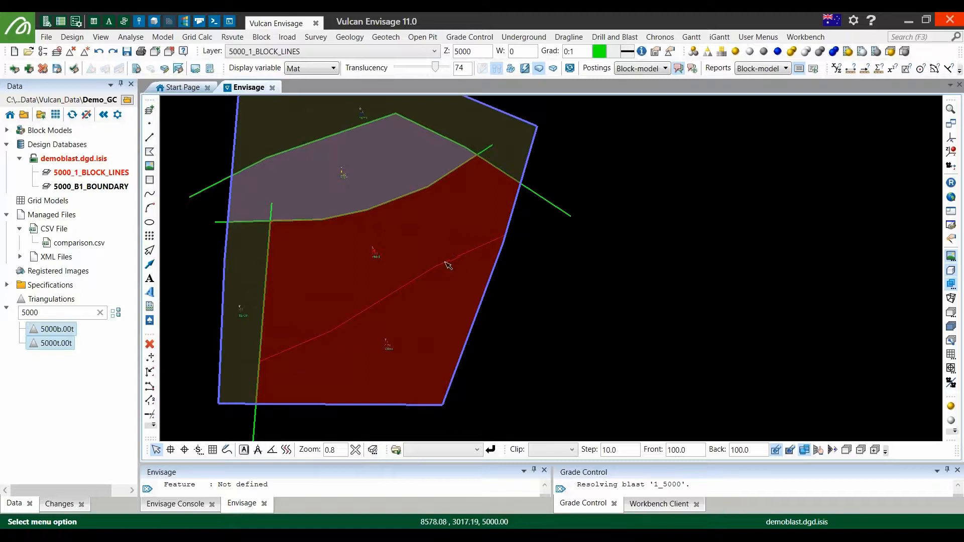
click(514, 70)
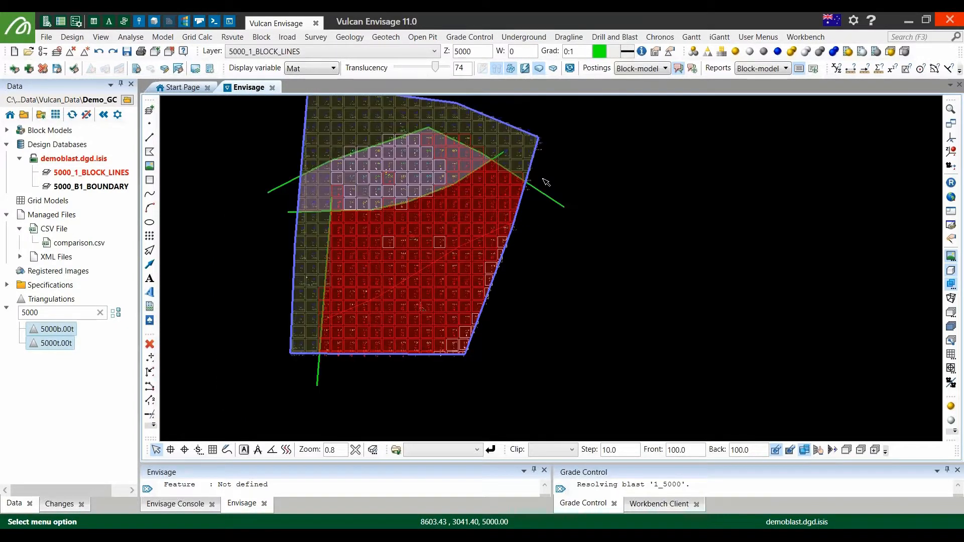
scroll(321, 186, up, 3)
mouse_move(319, 181)
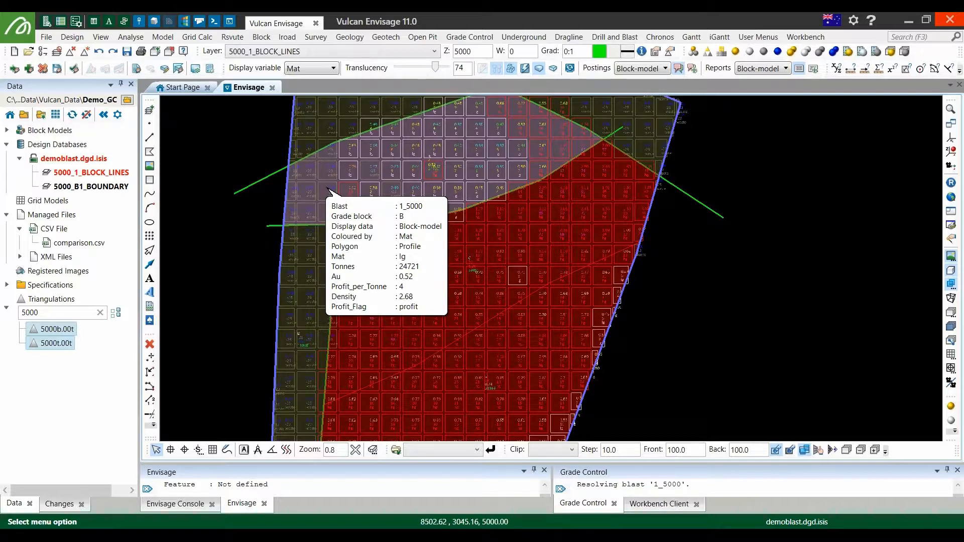
Review the material variable, report variables and report options in Material Report Setup without changing them.
click(485, 37)
mouse_move(527, 53)
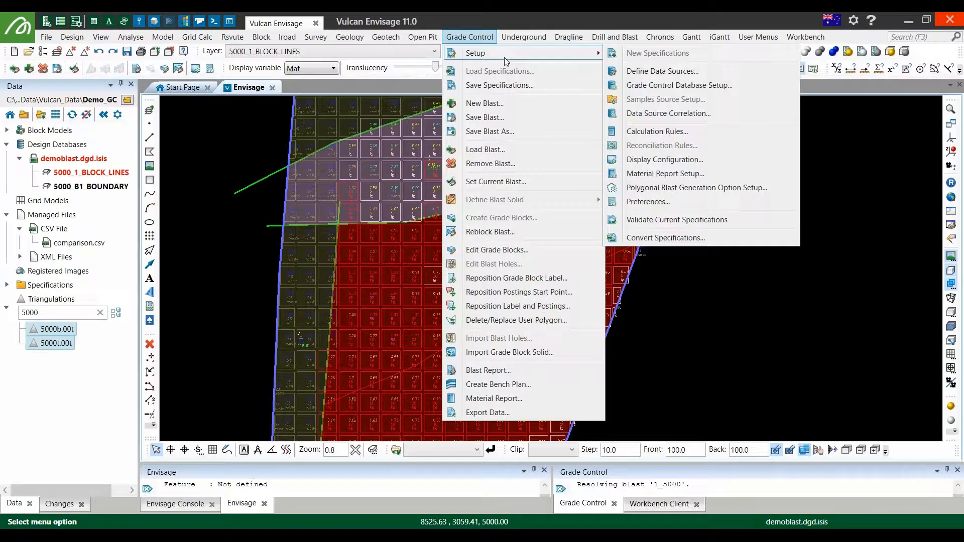
click(698, 176)
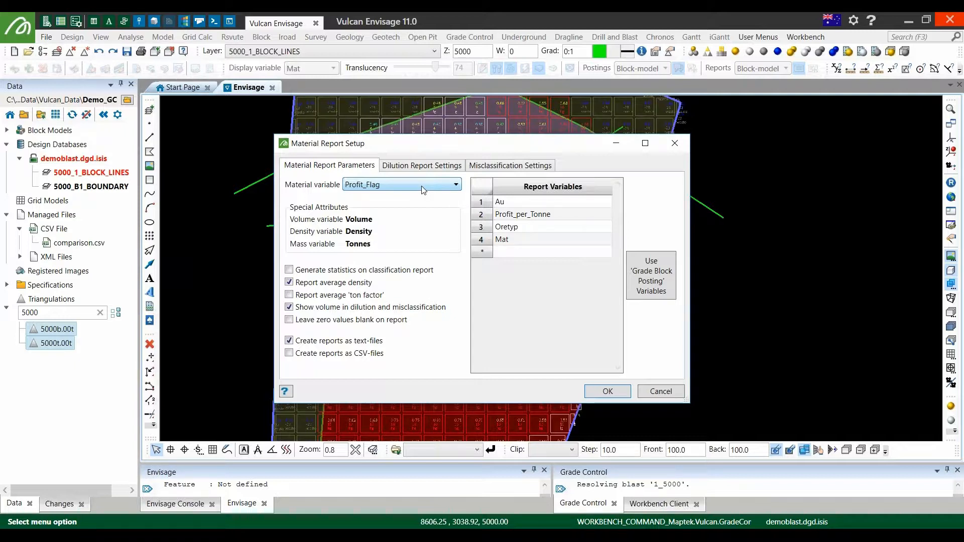
click(661, 392)
Review the scripted assignment rule for the Profit_Flag variable in the calculation rules.
click(469, 37)
mouse_move(496, 55)
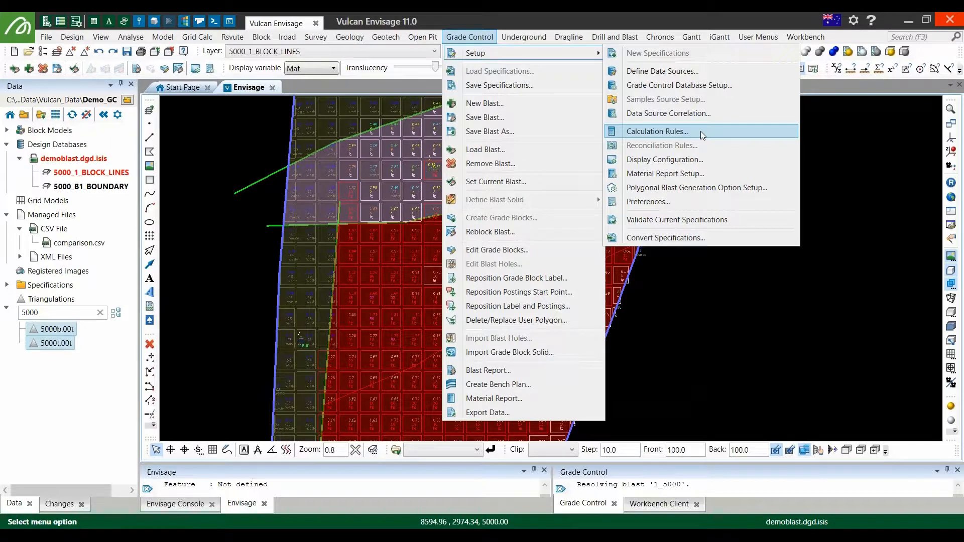
click(700, 131)
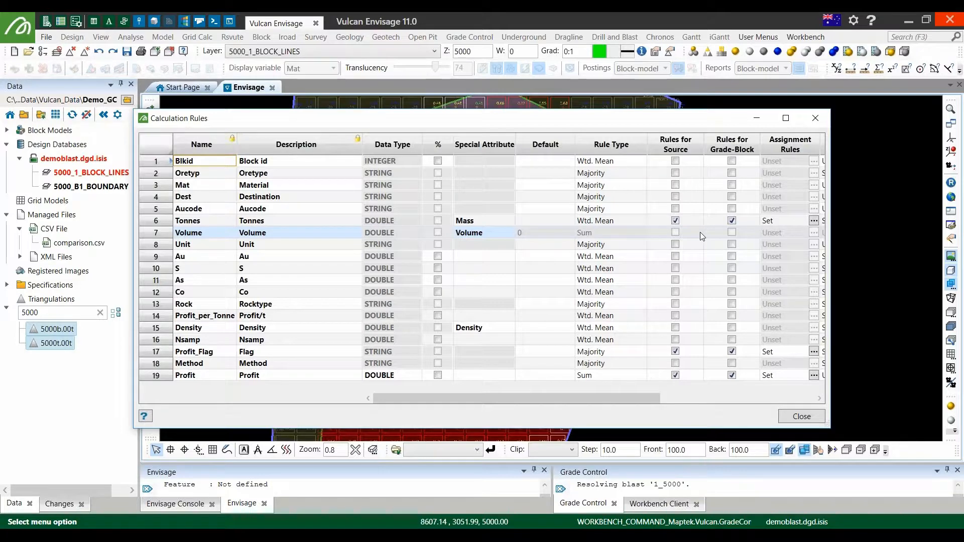
click(793, 351)
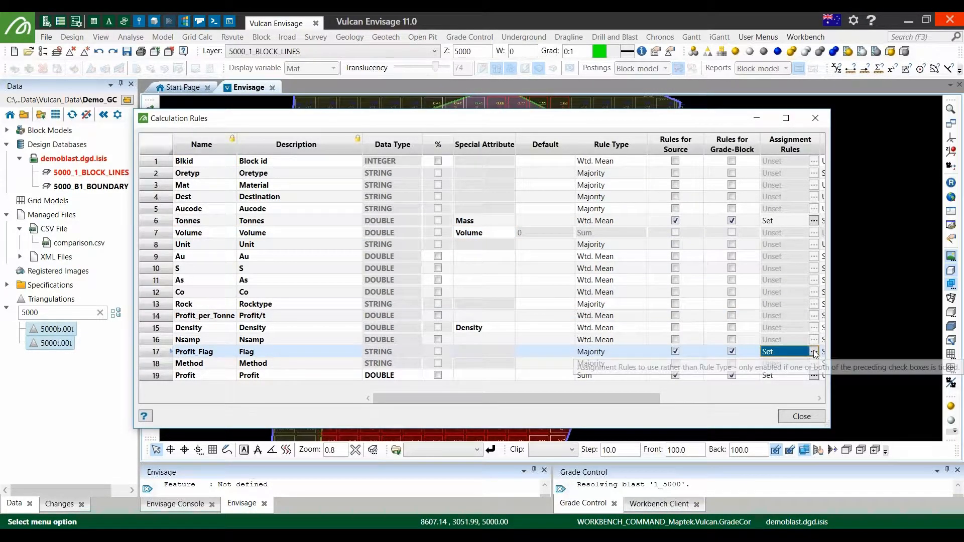
click(813, 351)
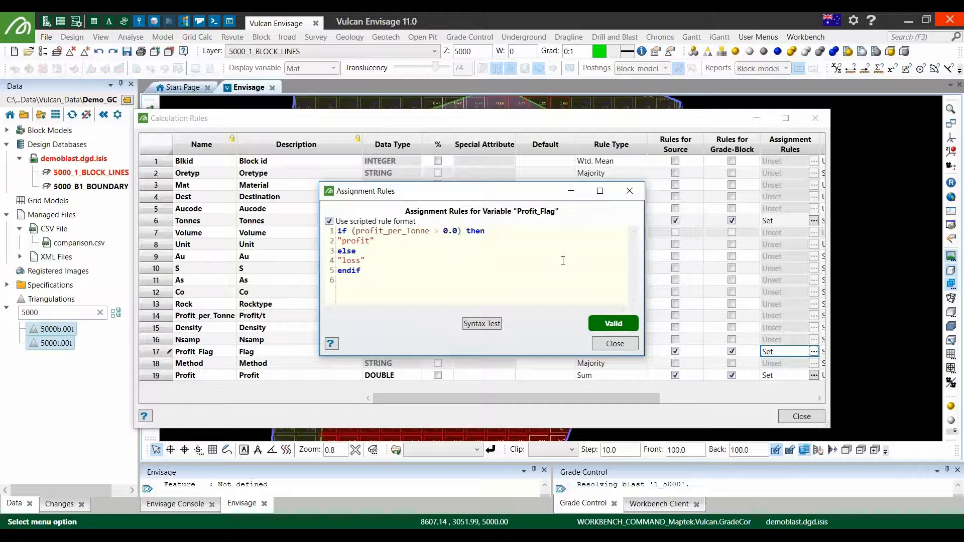
drag(375, 240, 347, 241)
click(371, 261)
click(628, 190)
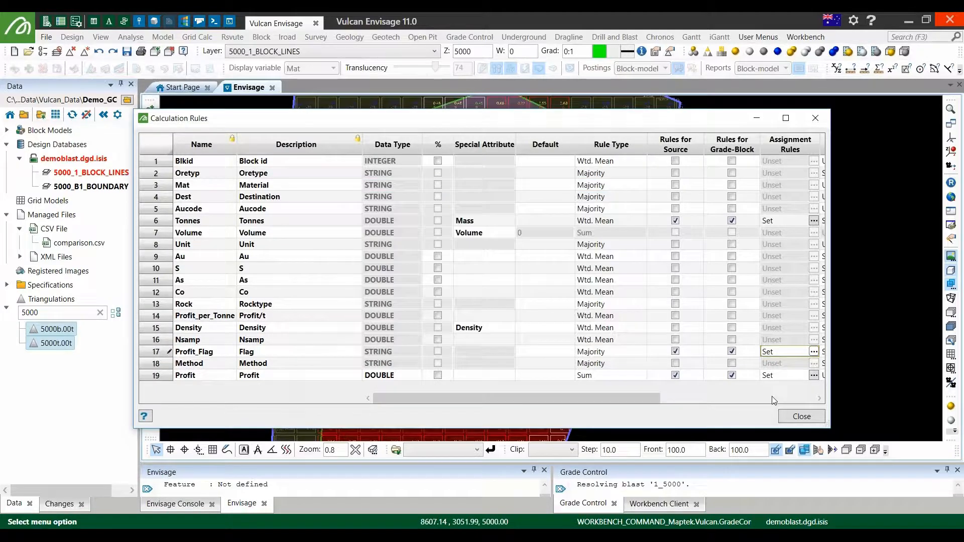
click(794, 419)
Create Material-Classification, Dilution-Breakdown, Dilution and Misclassification reports from the block model for all grade blocks in the current blast.
click(469, 37)
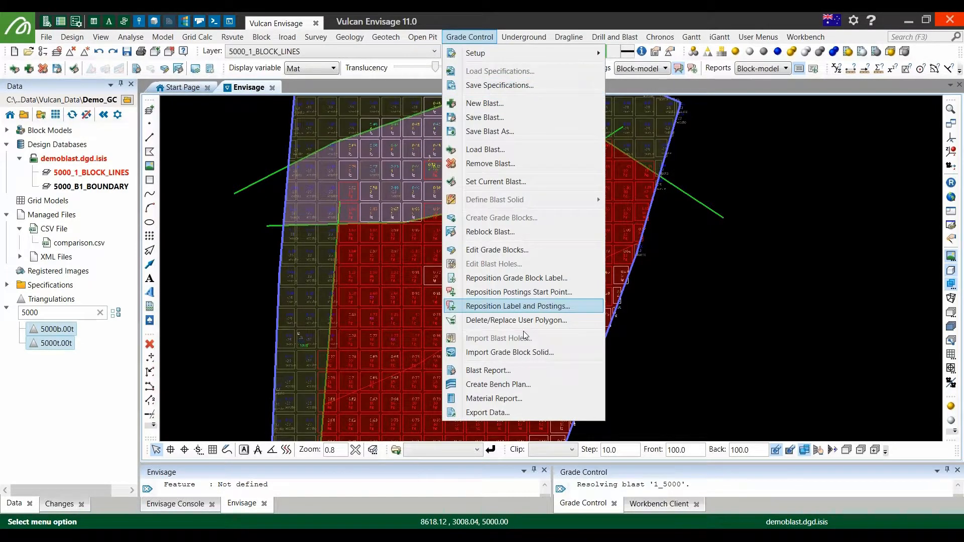
click(541, 393)
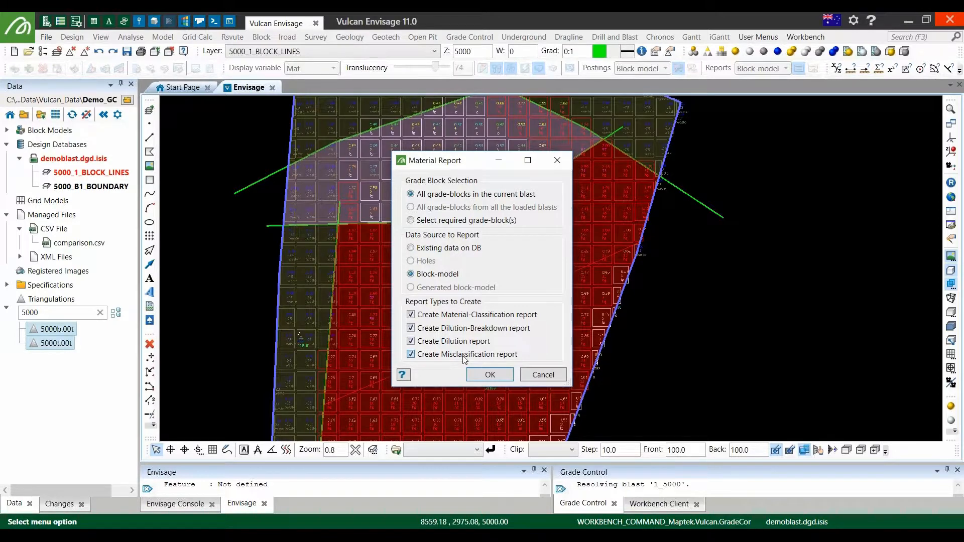
click(483, 376)
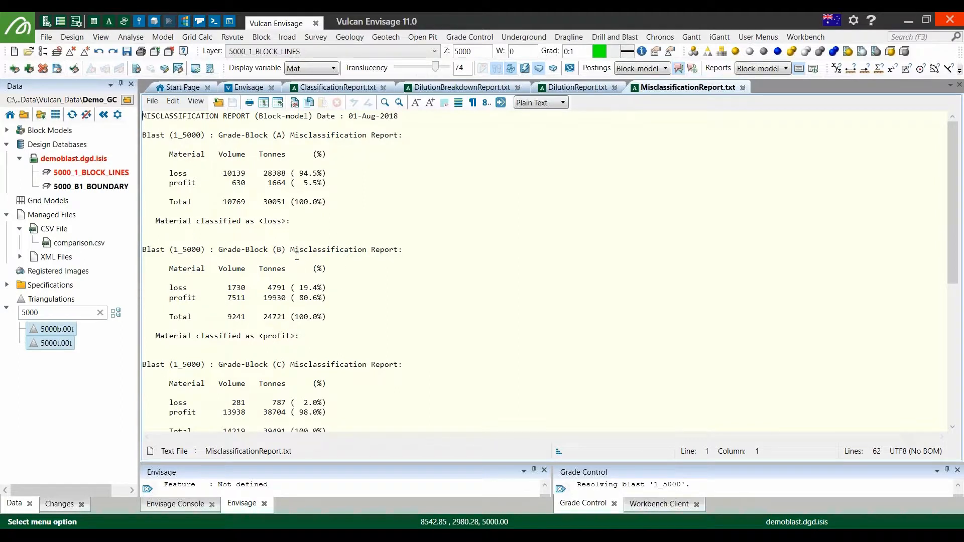
Read the misclassification report and the dilution report for the blast's grade blocks.
key(ctrl)
key(ctrl)
click(578, 89)
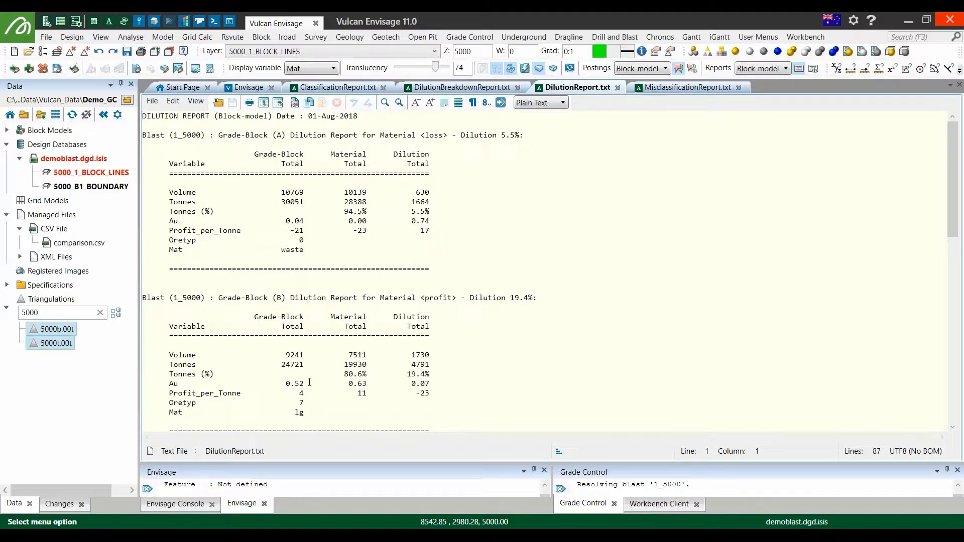
Examine grade block B's profitable and total mineral values in the dilution breakdown report.
click(453, 88)
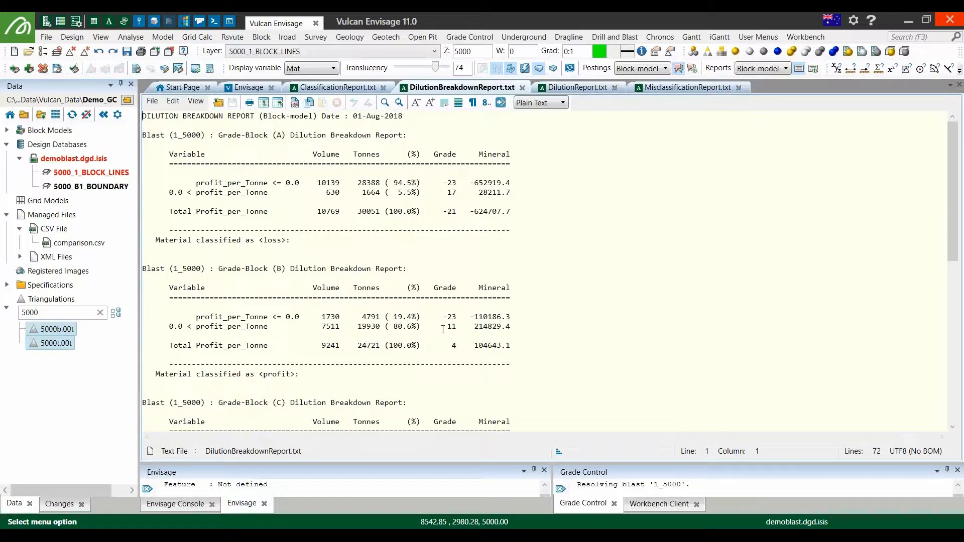
drag(473, 327, 510, 326)
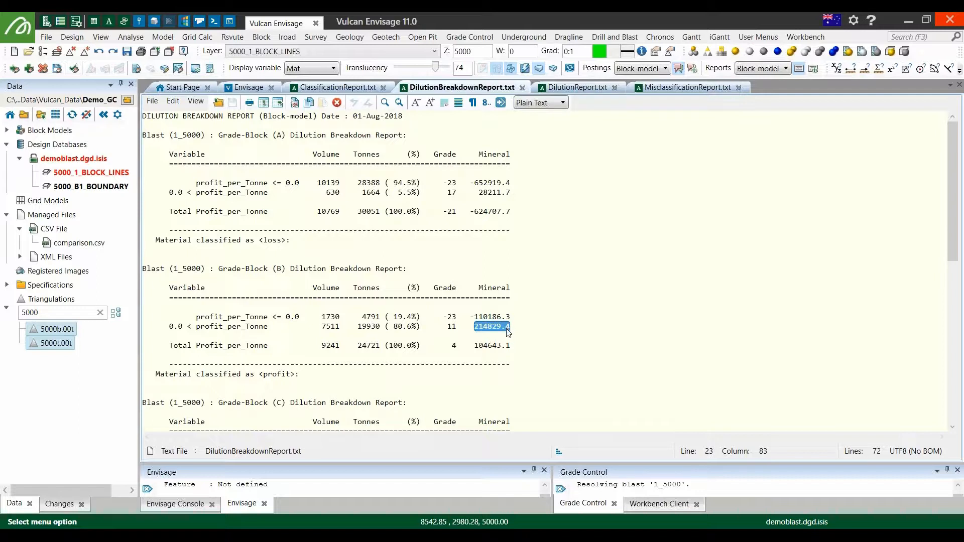
click(512, 345)
drag(511, 345, 474, 345)
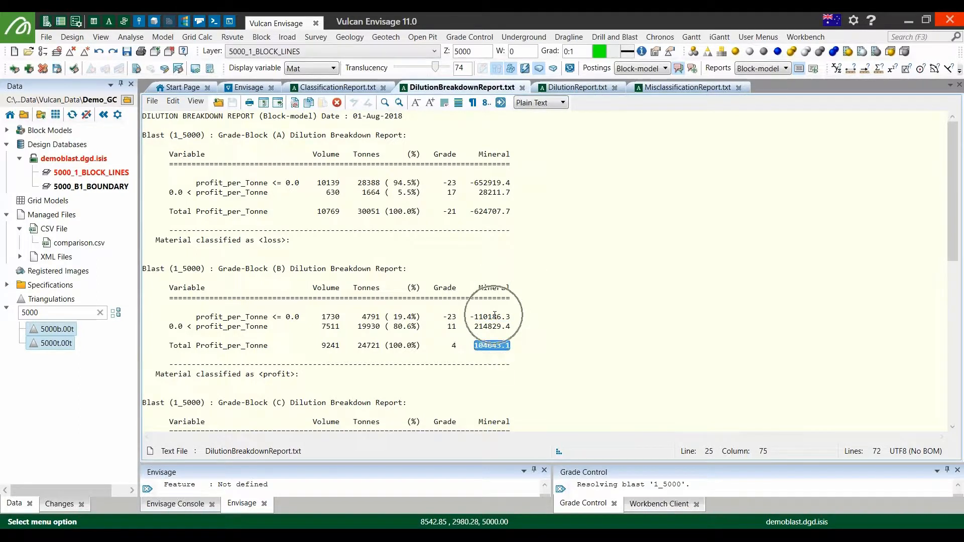
click(494, 326)
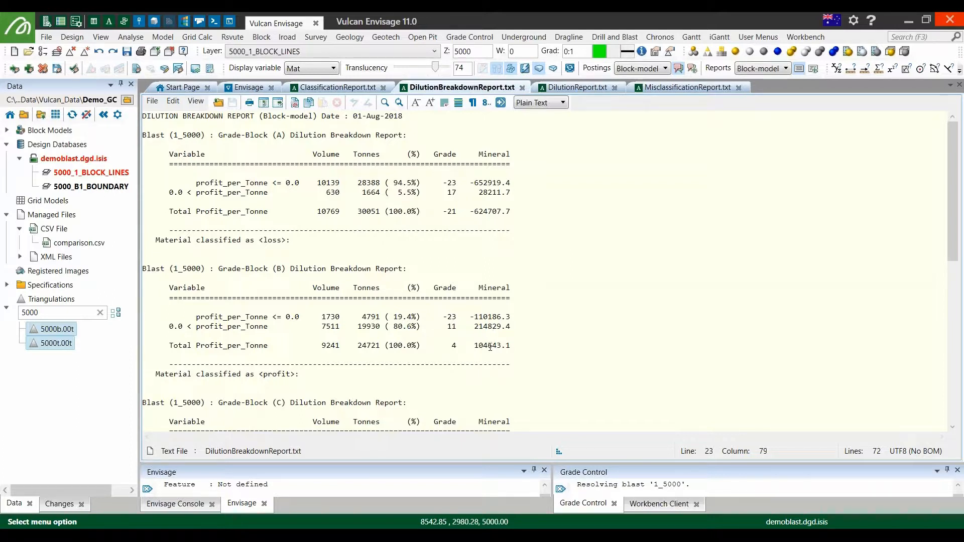
Close all four material report files and return to the blast view.
click(523, 87)
click(475, 88)
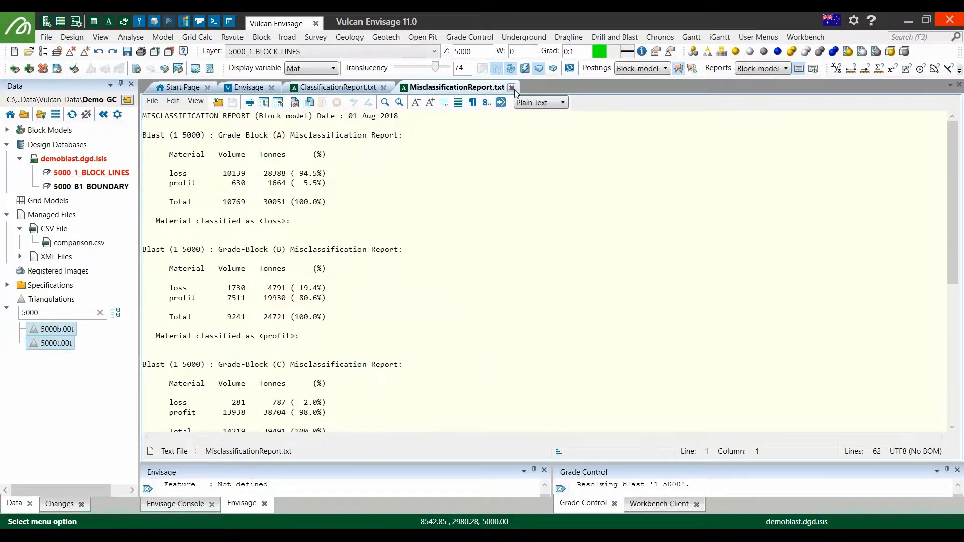
click(512, 87)
click(383, 87)
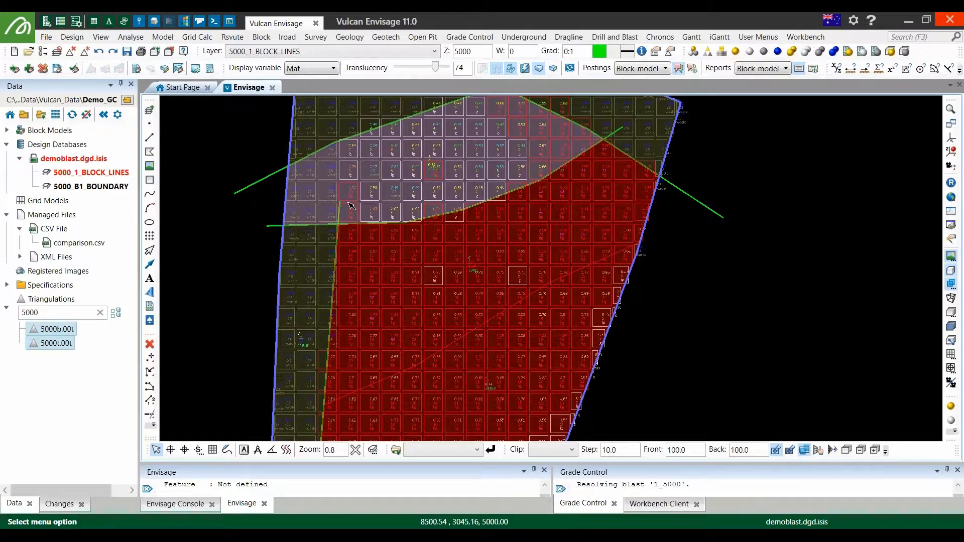
Move the top end point of the western block line north, past the northern ore boundary line.
mouse_move(356, 189)
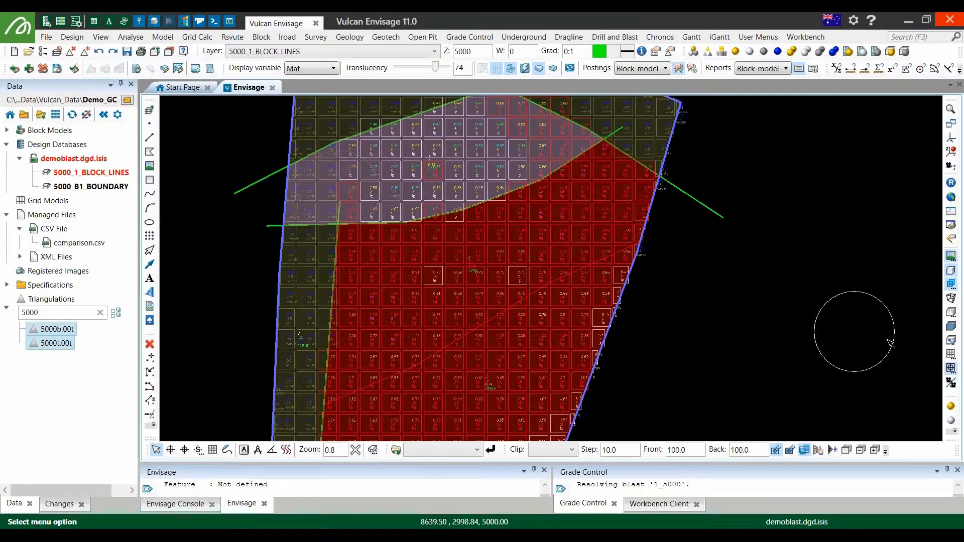
click(149, 357)
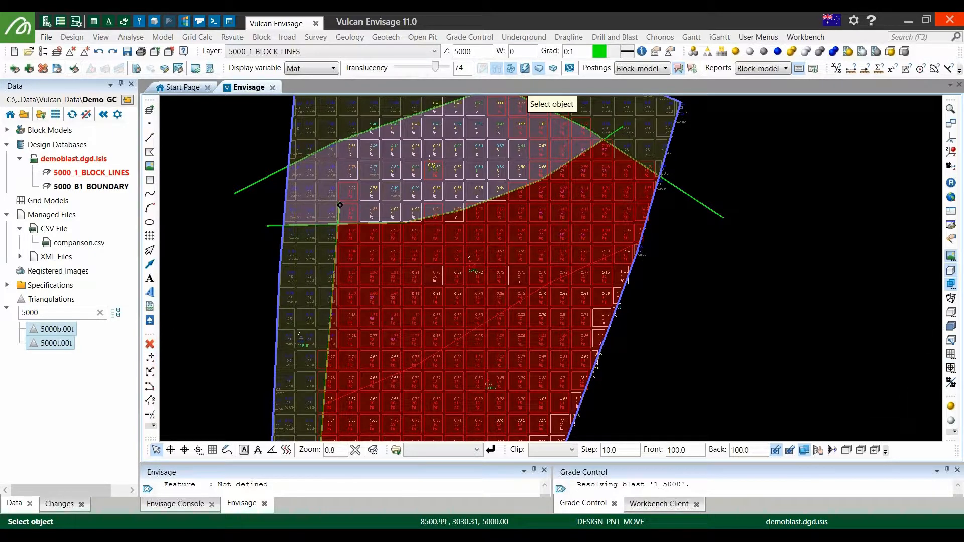
click(337, 234)
click(340, 202)
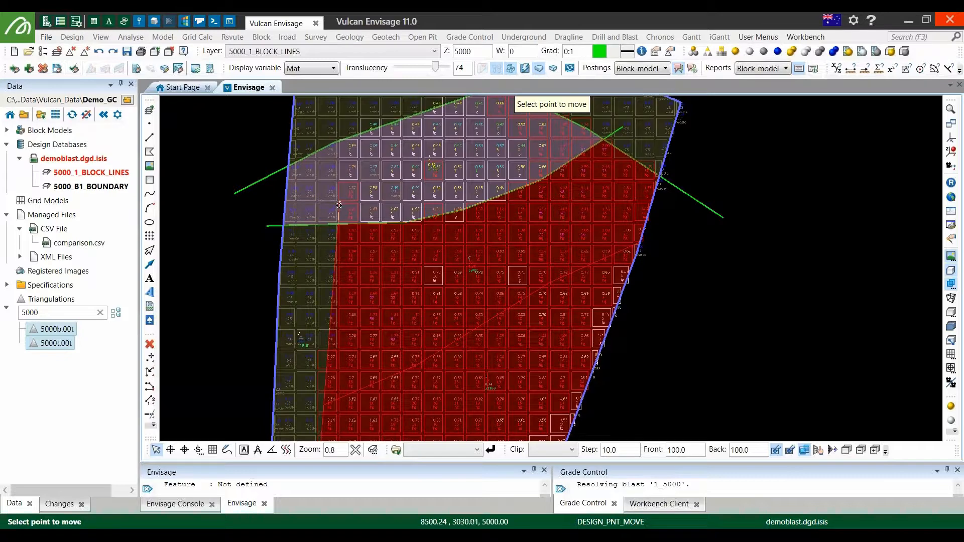
click(344, 128)
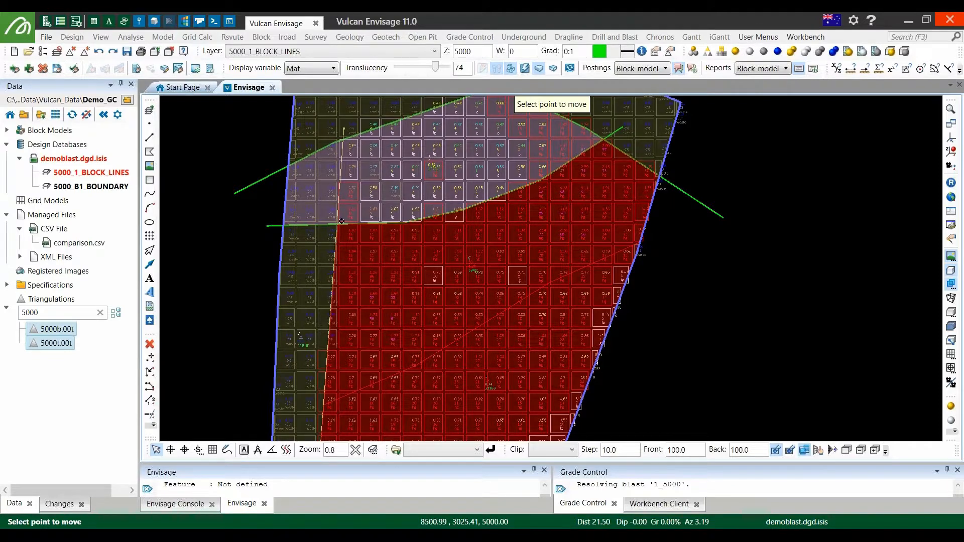
Move the western end point of the northern ore boundary line east, just inside the blast's western boundary.
scroll(342, 222, down, 2)
scroll(331, 183, up, 1)
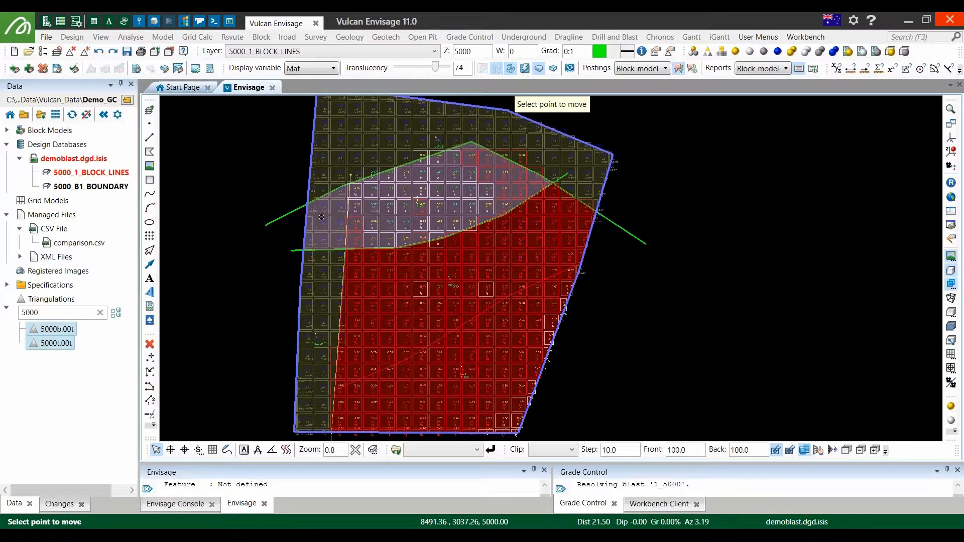
right_click(290, 230)
click(273, 222)
click(273, 222)
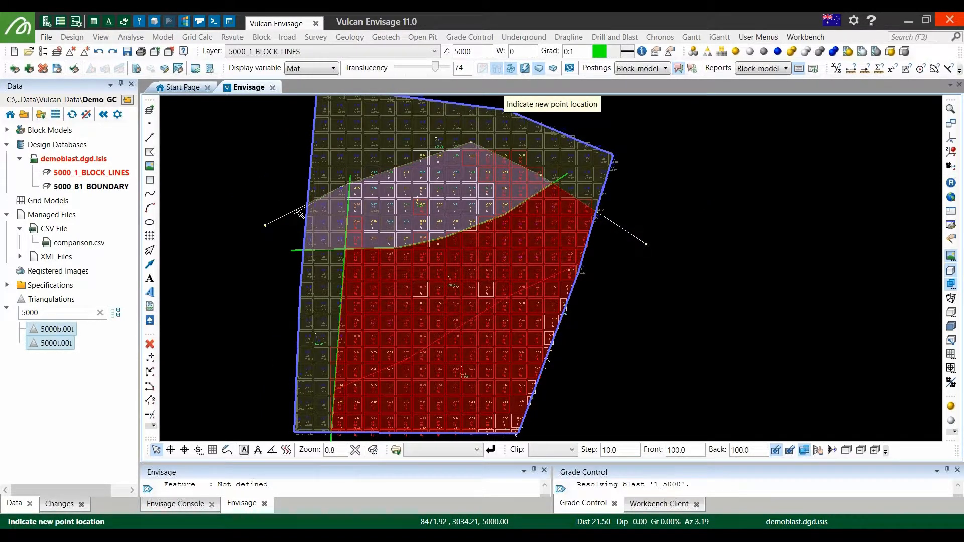
click(310, 203)
right_click(306, 213)
Move the western end point of the southern ore boundary line east, just inside the blast's western boundary.
click(294, 250)
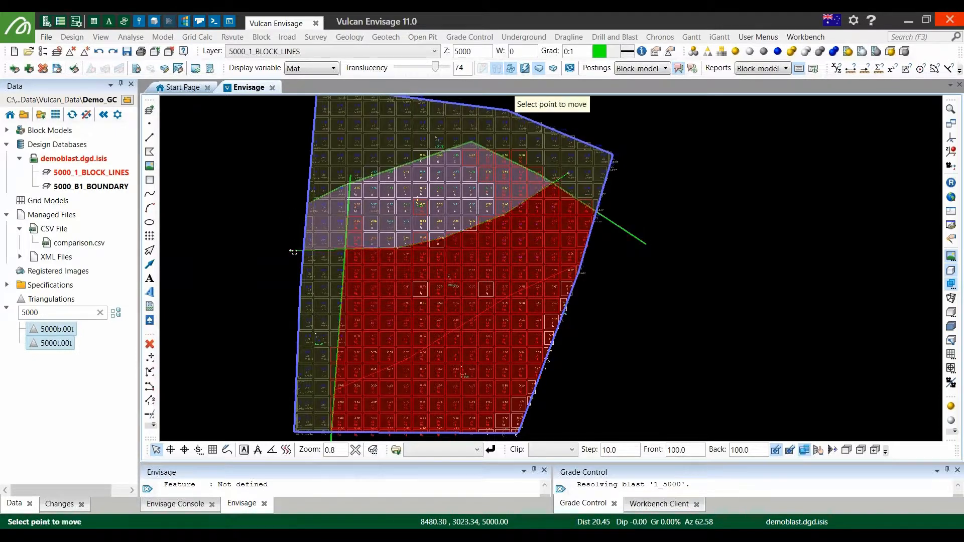
click(294, 250)
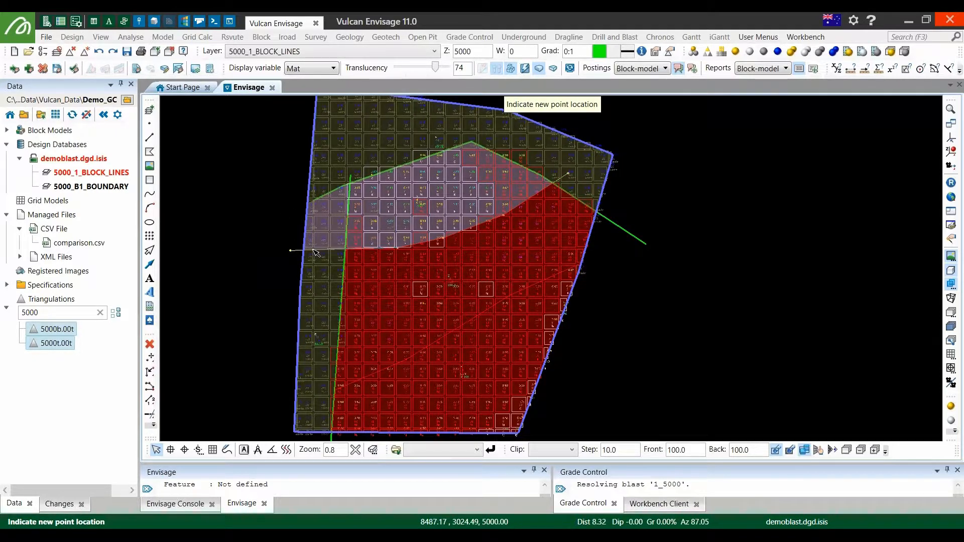
click(316, 249)
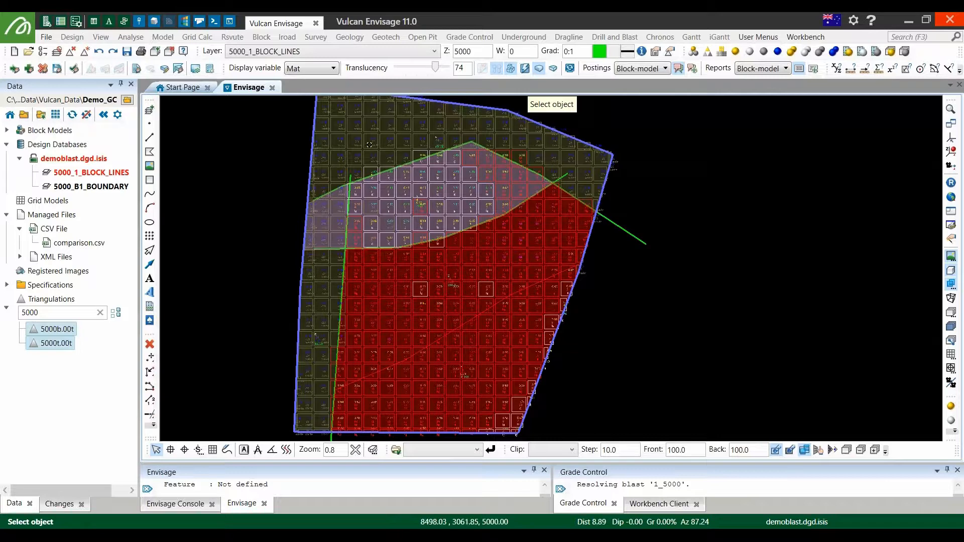
right_click(256, 194)
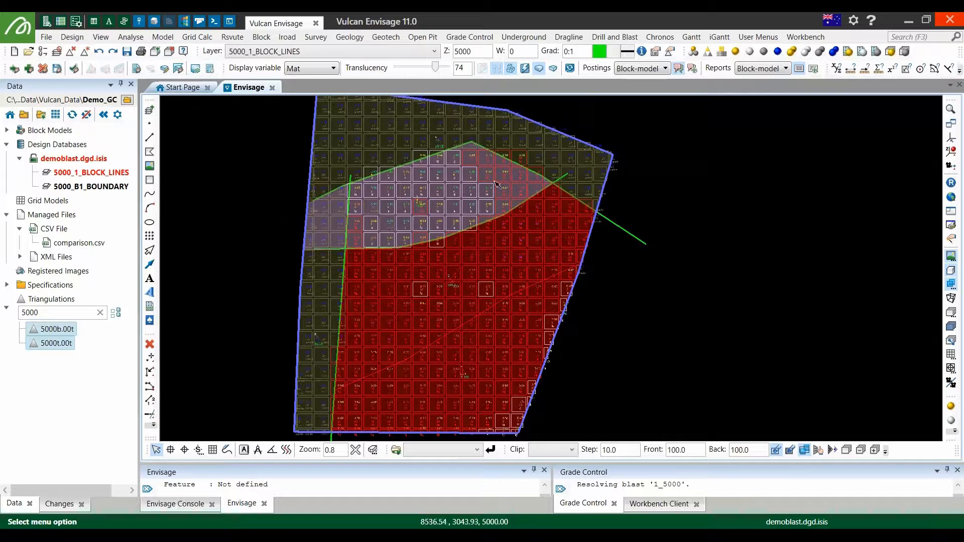
Reblock the current blast 1_5000 to clear its existing grade blocks.
mouse_move(353, 235)
click(462, 37)
click(502, 201)
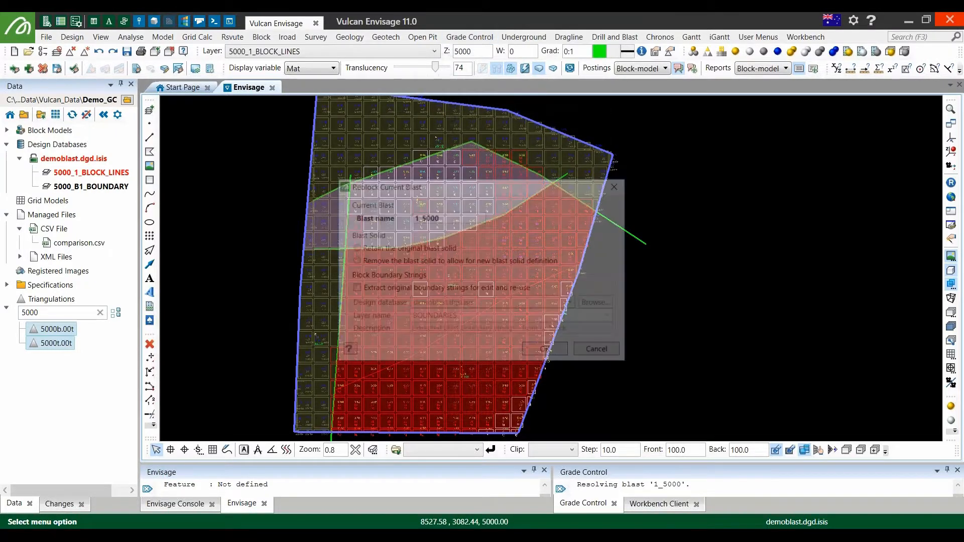
click(551, 350)
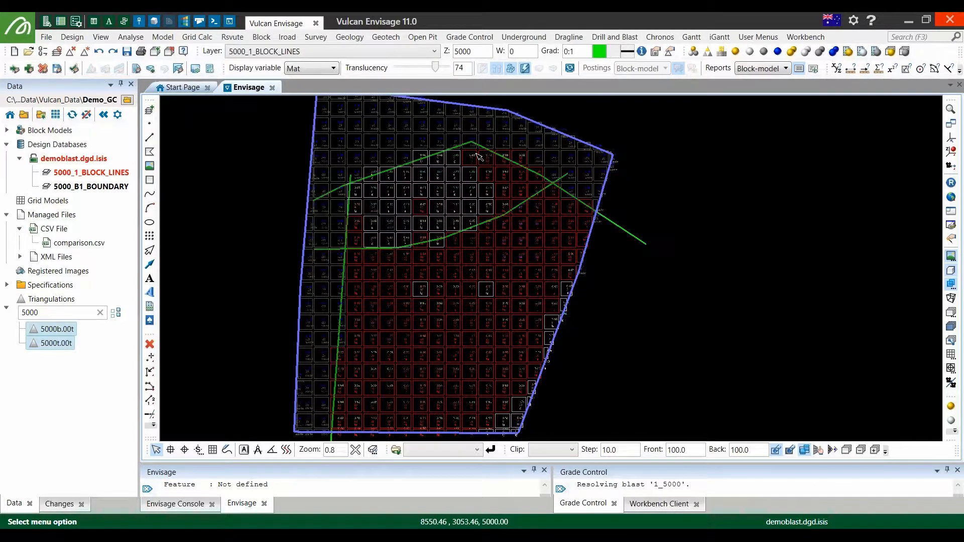
Create grade blocks from the block lines layer, naming them alphabetically from A in order of a north-to-south direction line.
click(472, 39)
click(538, 231)
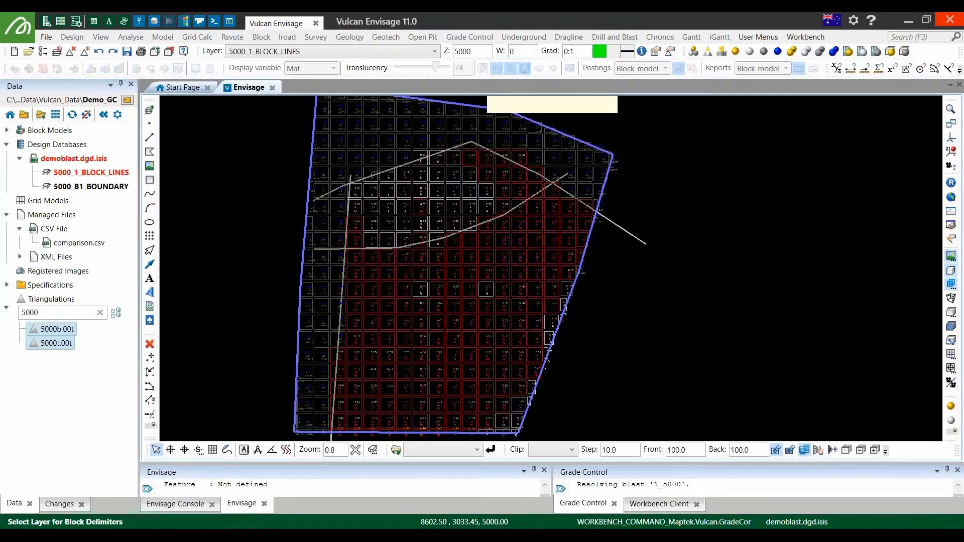
right_click(483, 216)
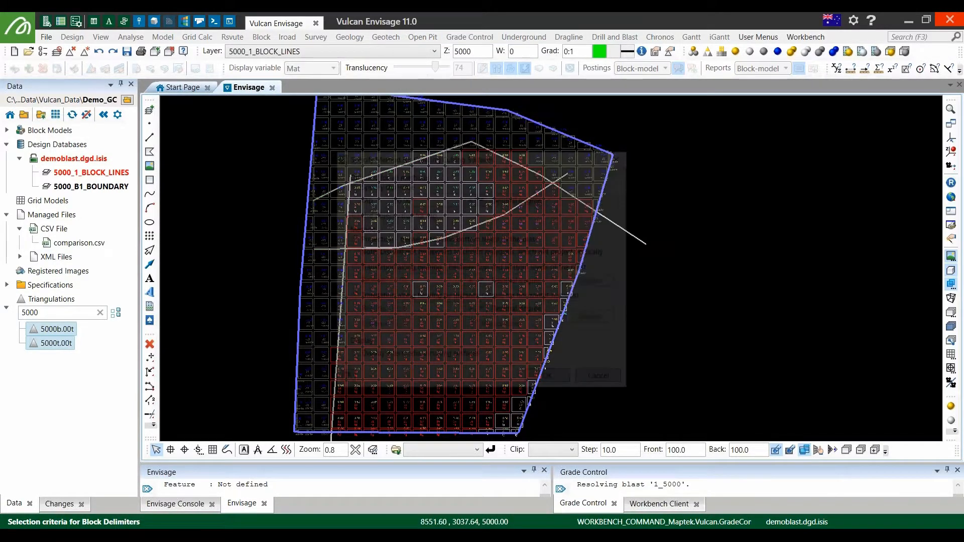
right_click(448, 188)
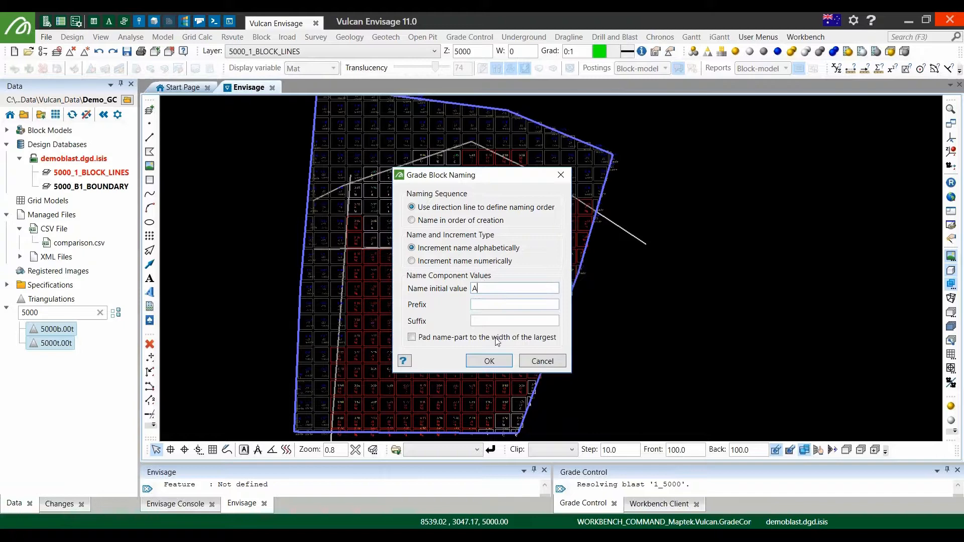
click(497, 361)
click(436, 202)
click(487, 272)
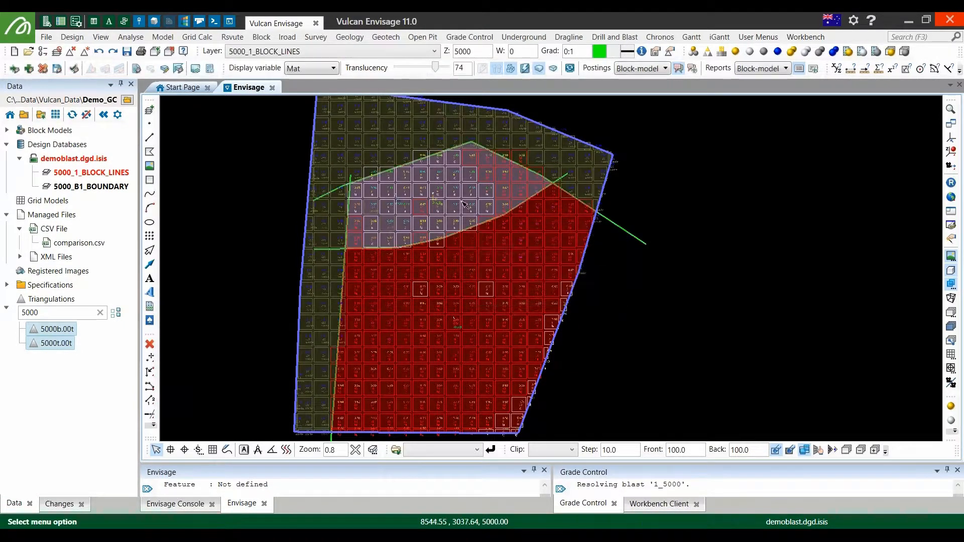
Create only the dilution-breakdown report from the block model for all grade blocks, check grade block B's mineral values, and return to the blast view.
click(459, 38)
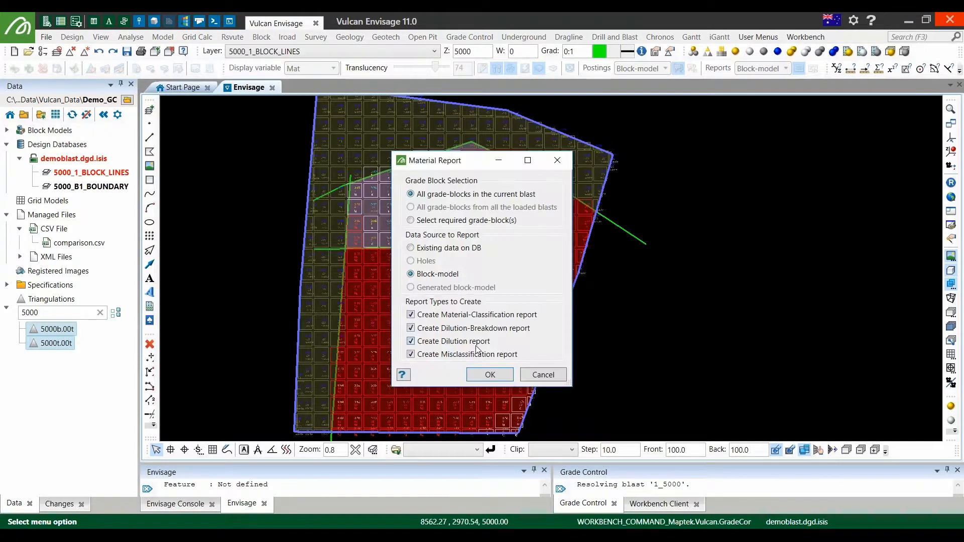
click(474, 345)
click(480, 361)
click(482, 320)
click(490, 374)
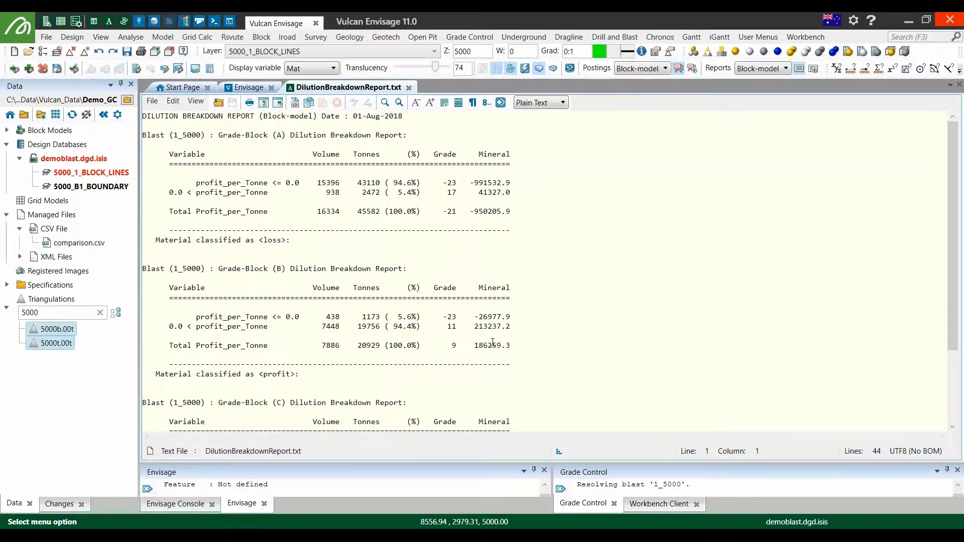
click(489, 346)
click(245, 89)
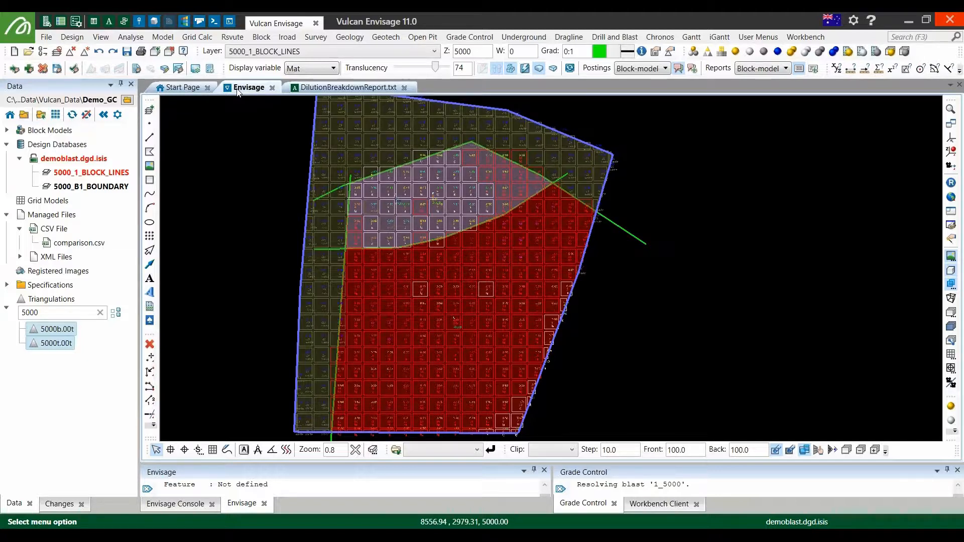
Review the Grade Control Optimiser settings of 5000.gco.spec, scenario 5002, and run it on demo.bmf using existing economic block value variables.
click(270, 37)
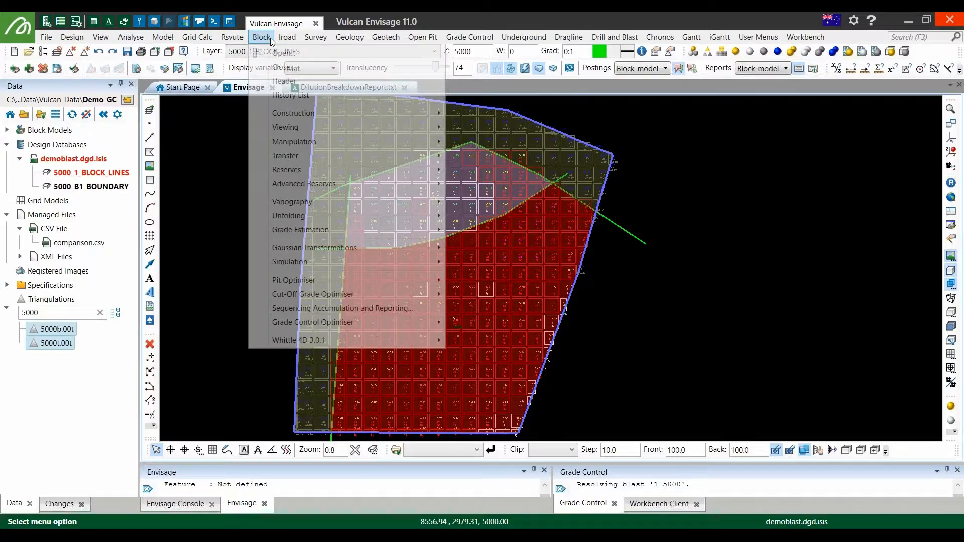
mouse_move(354, 325)
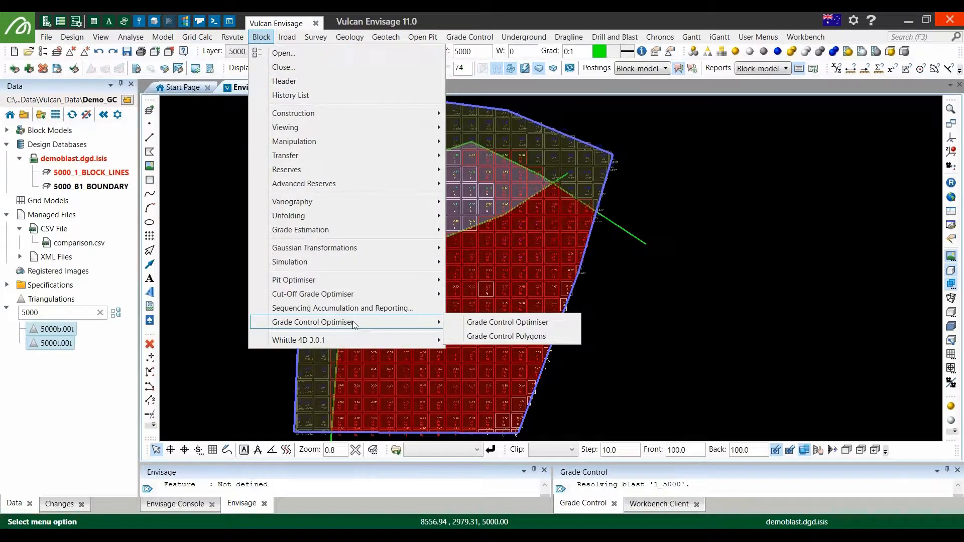
click(502, 322)
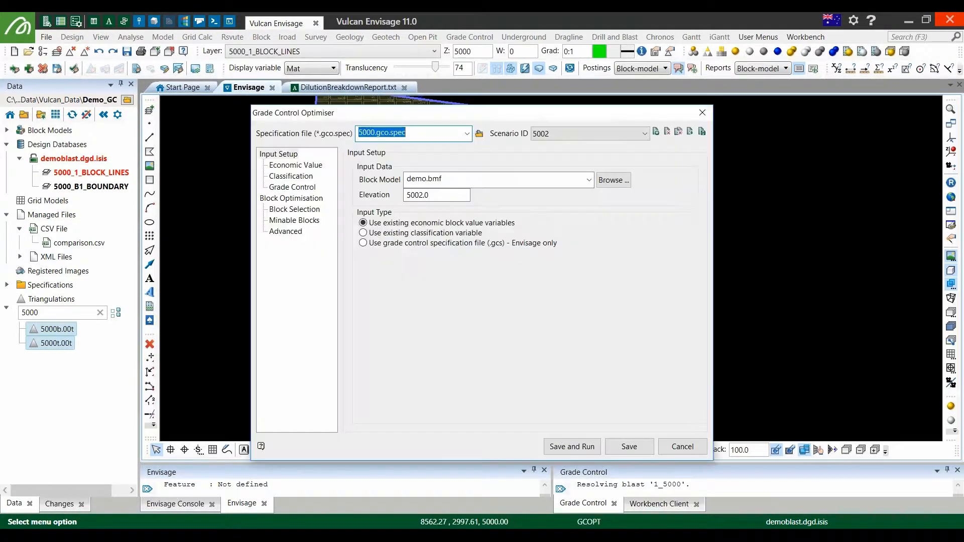
click(295, 199)
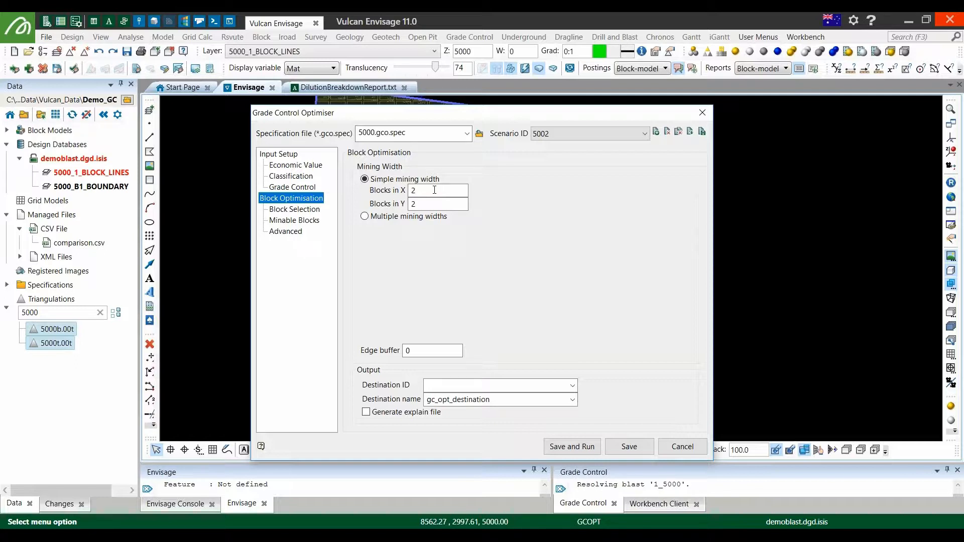
click(309, 167)
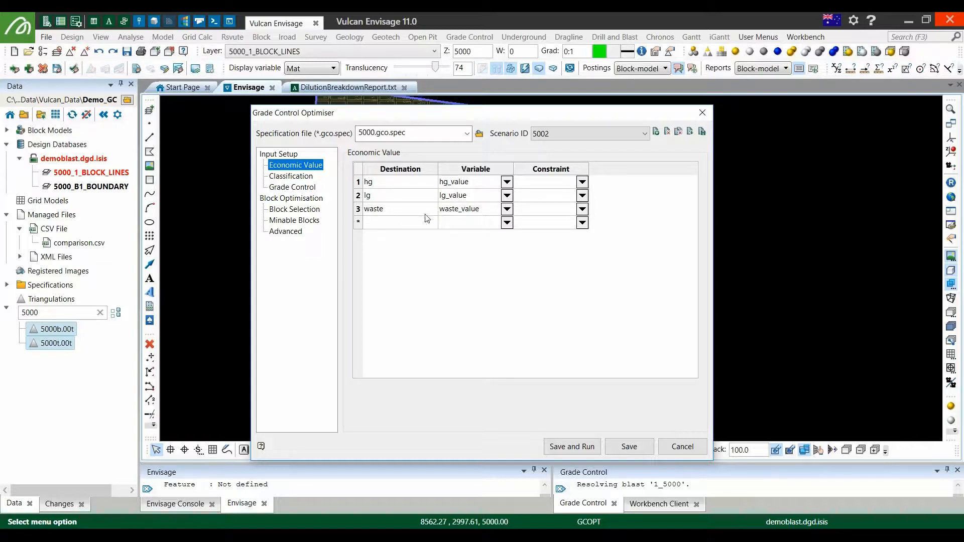
click(310, 179)
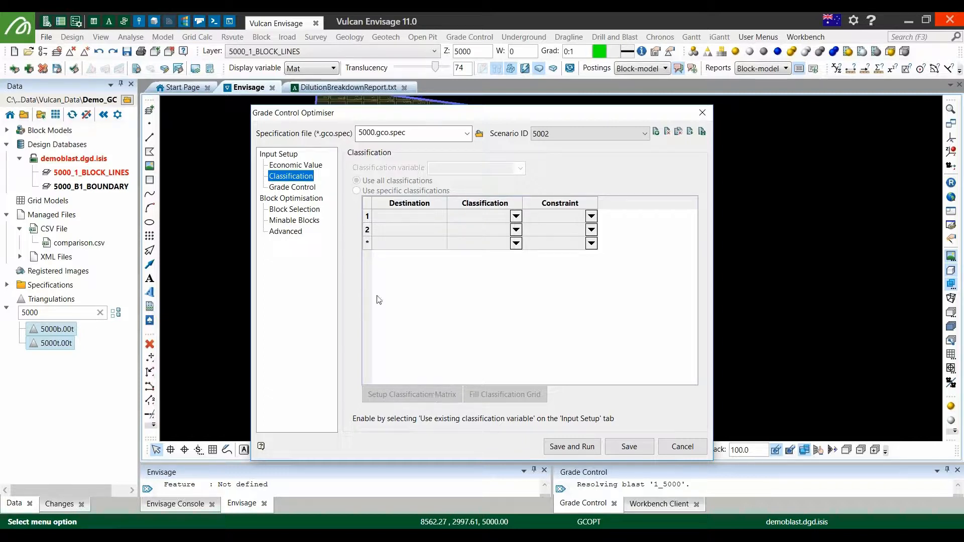
click(306, 188)
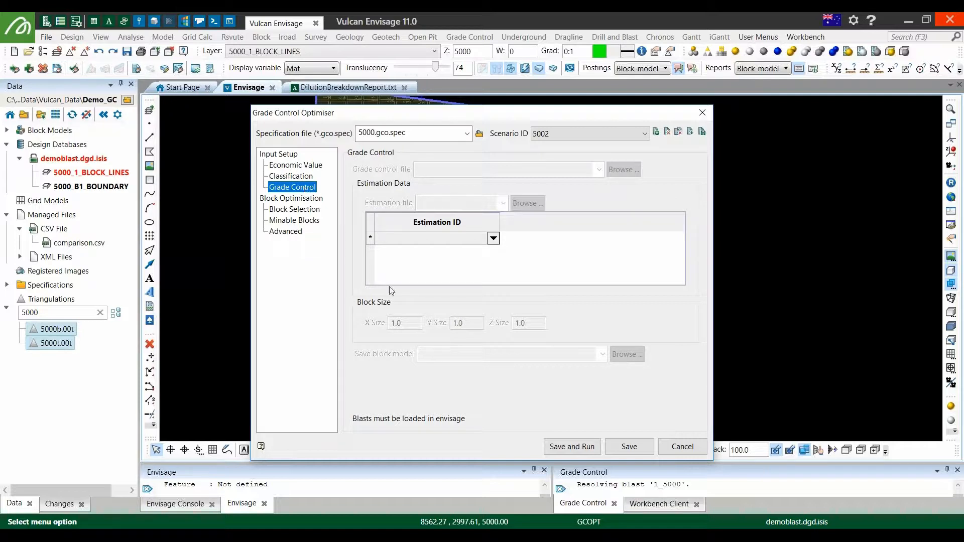
click(289, 155)
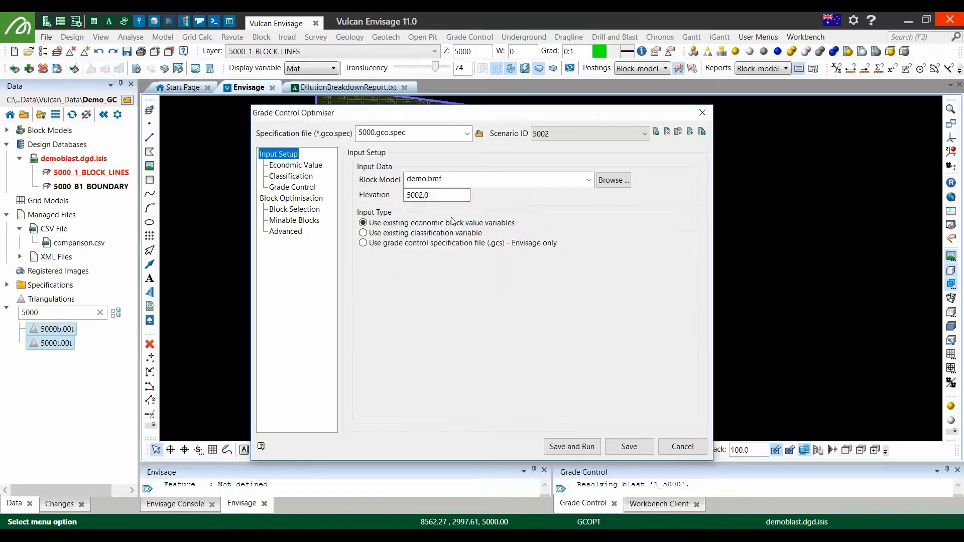
click(563, 451)
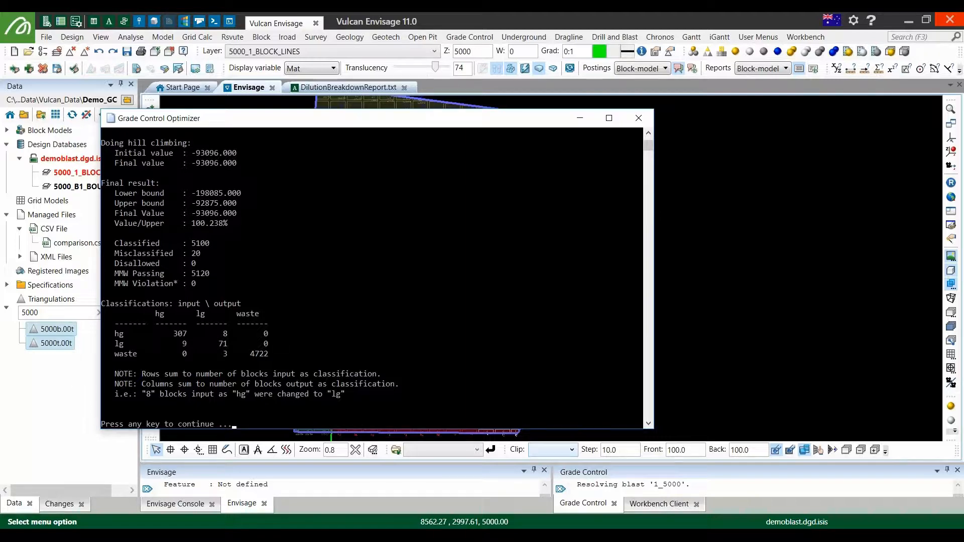
key(Return)
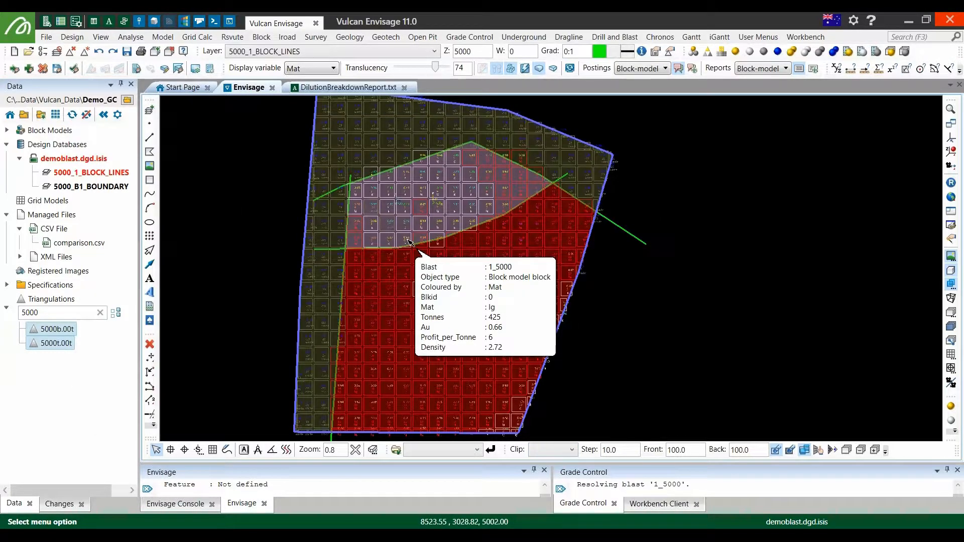
Generate grade control polygons from gc_opt_destination in demo.bmf using 5000.gcp.spec with smooth boundaries and simple polygon options.
click(255, 40)
mouse_move(344, 316)
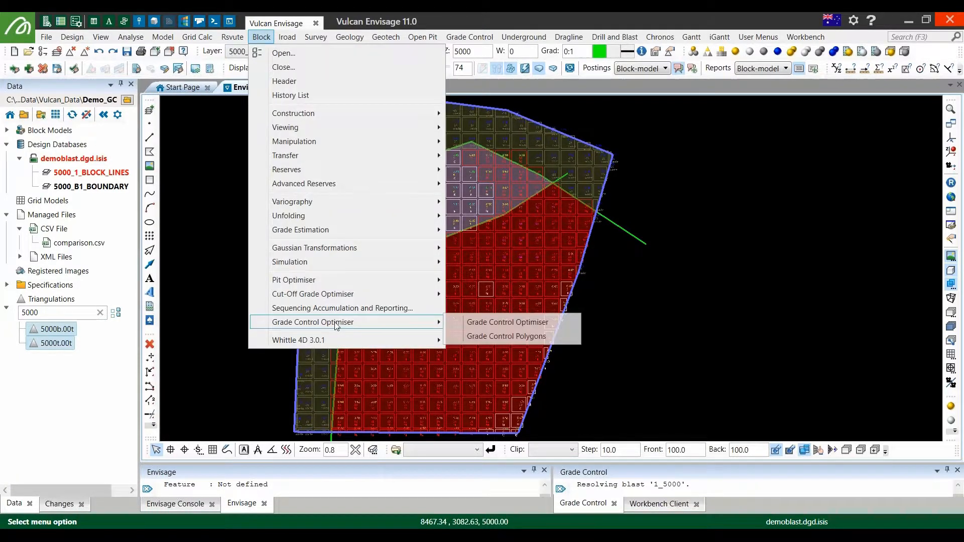
click(496, 335)
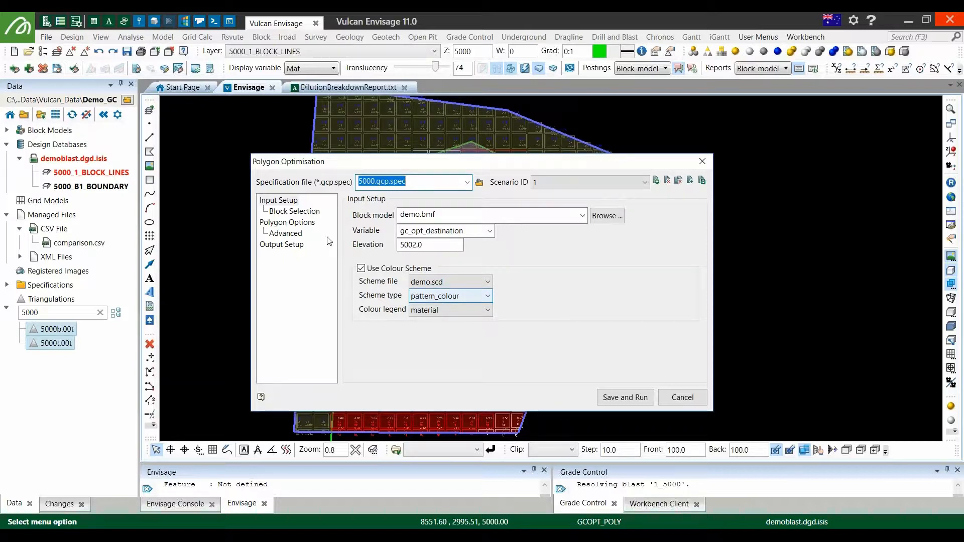
click(296, 223)
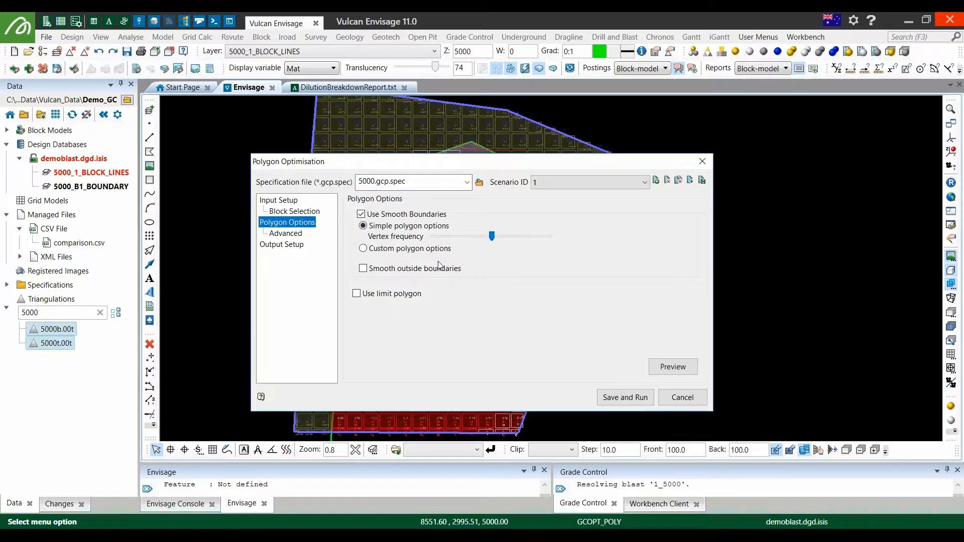
click(629, 399)
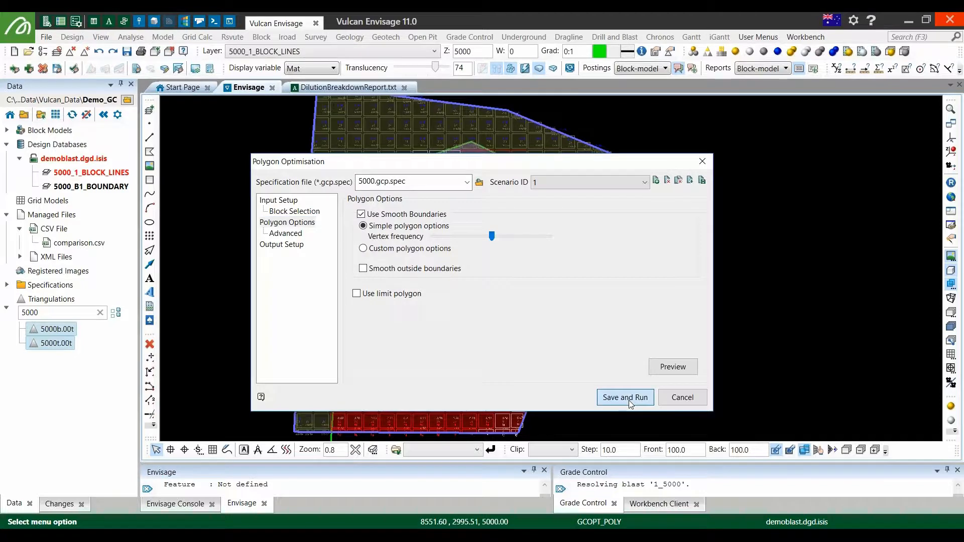
Hide the block model cells and compare the optimised polygons with the manual block lines, hiding the grade block fills as well.
click(512, 69)
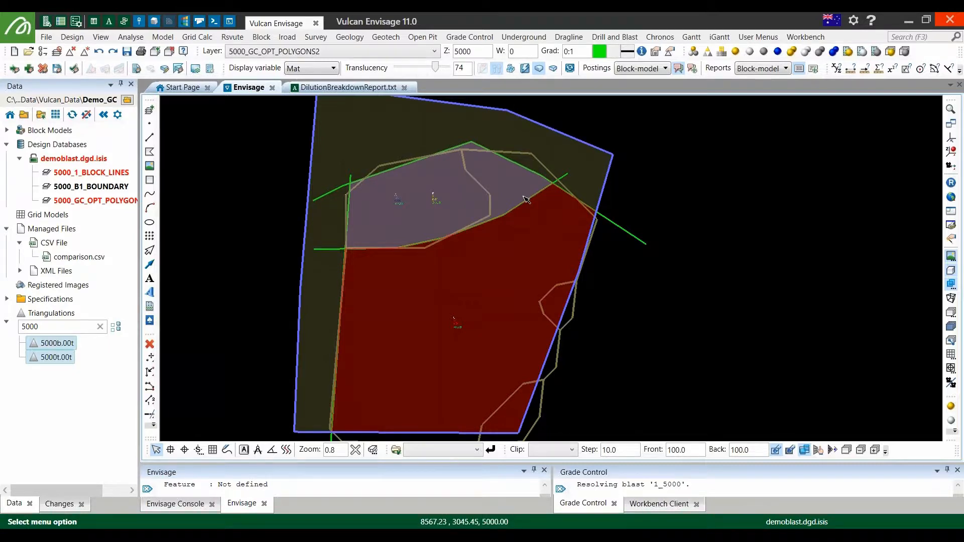
scroll(525, 201, down, 1)
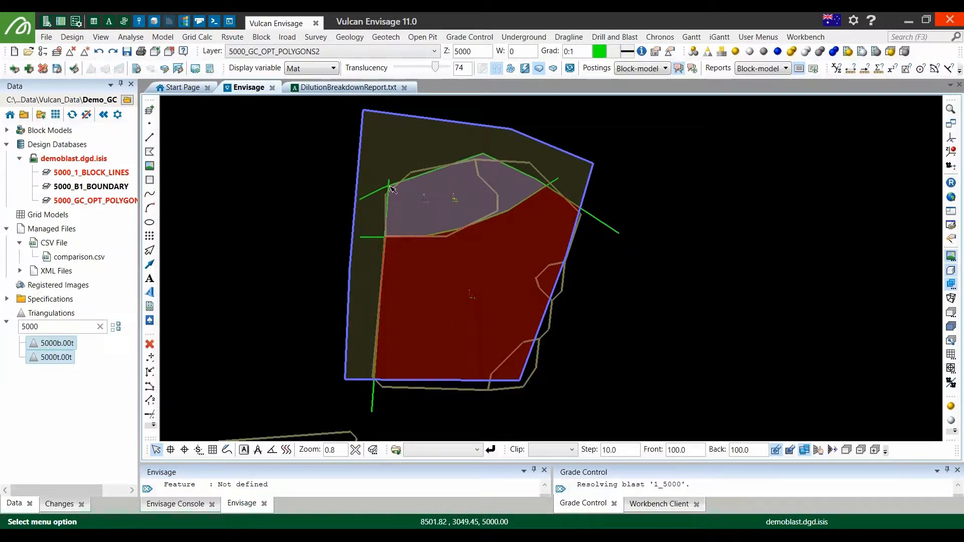
mouse_move(392, 189)
mouse_move(489, 184)
click(540, 71)
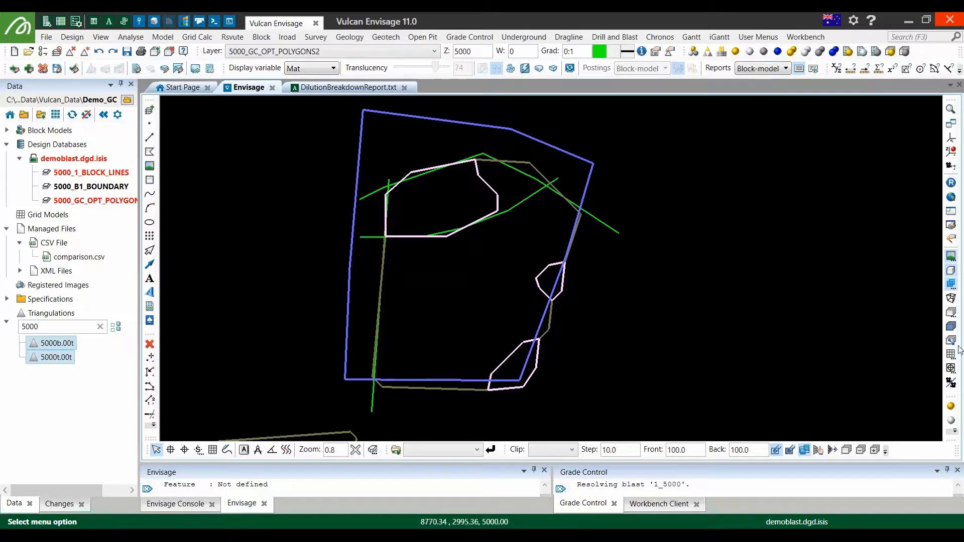
Overlay circles on the two small optimised polygons along the blast's eastern side to check their size, and clear the circles.
click(951, 368)
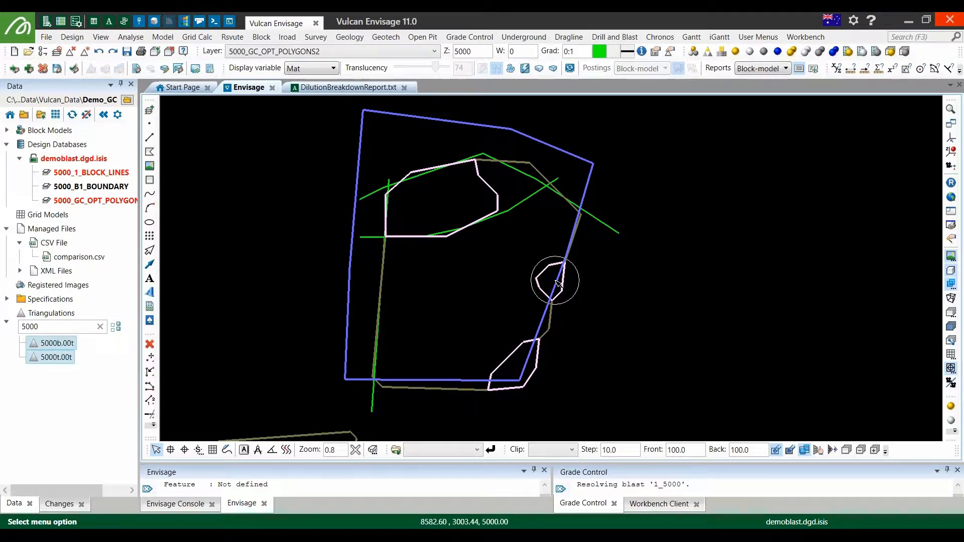
click(555, 281)
click(515, 369)
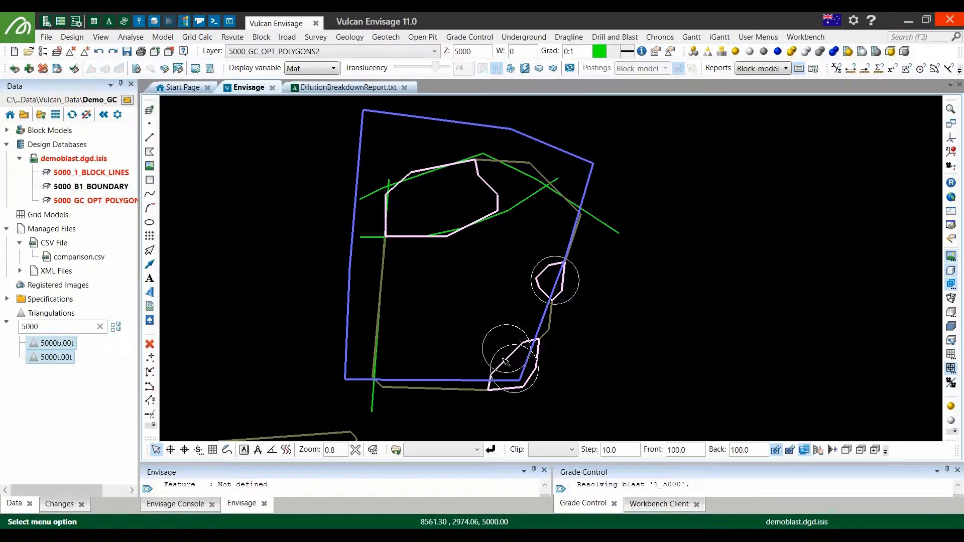
click(950, 368)
Delete the two small optimised polygons along the blast's eastern side and hide the green manual block lines.
click(523, 343)
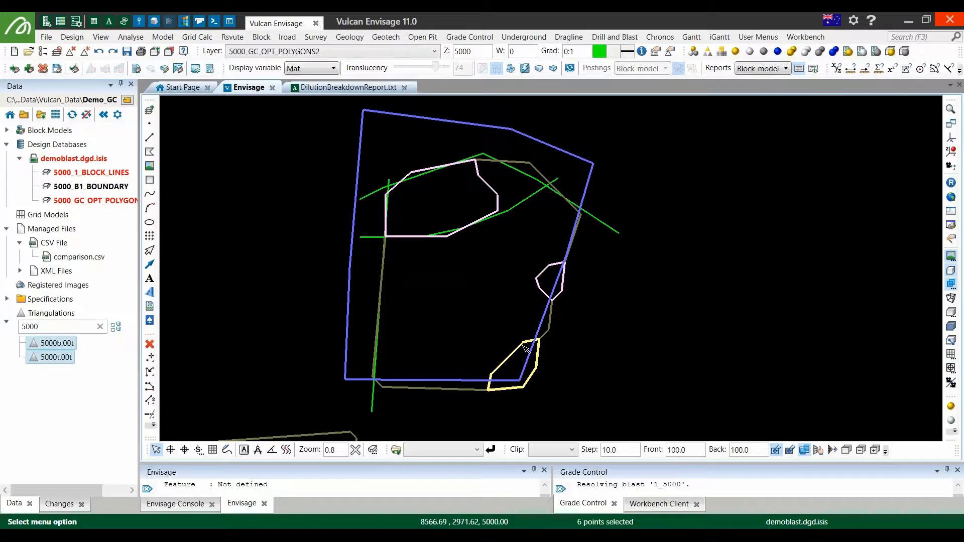
key(Delete)
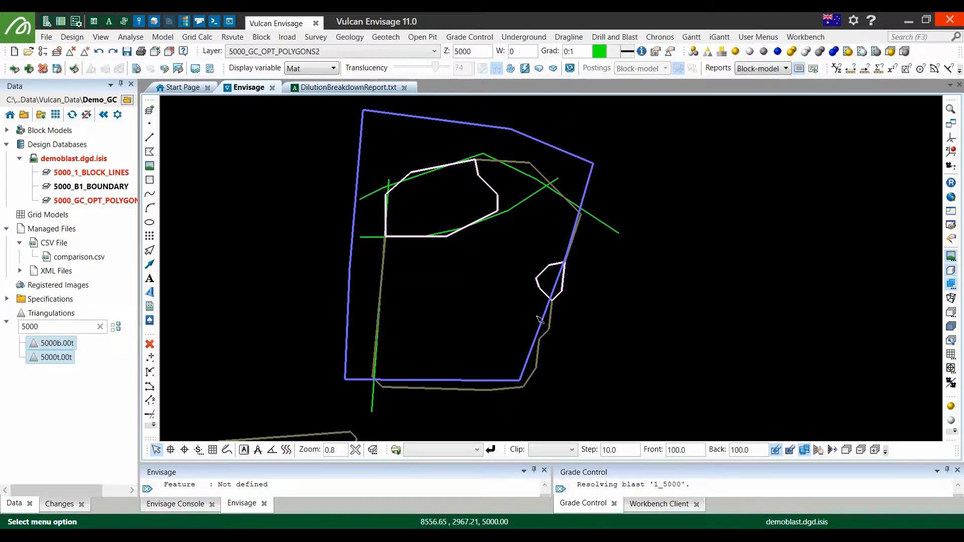
click(545, 292)
key(Delete)
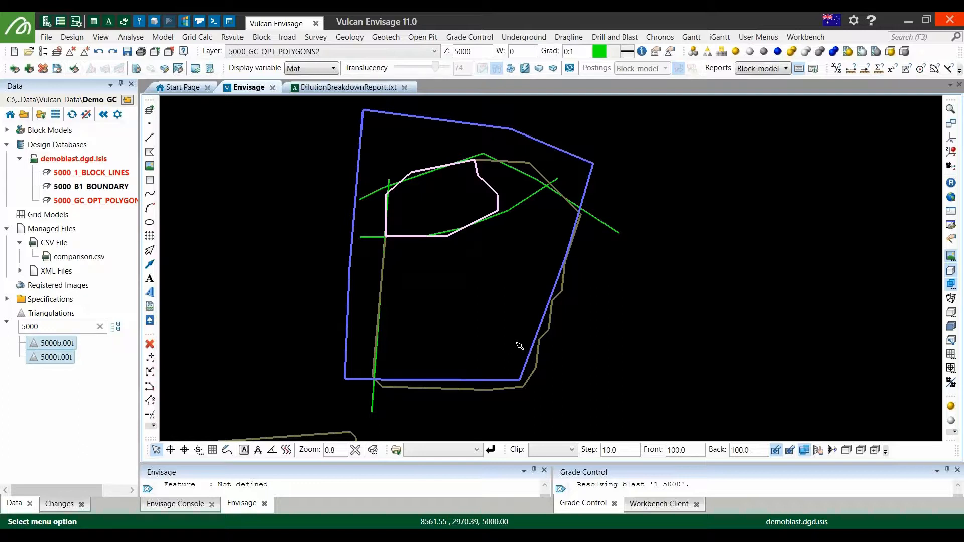
click(764, 51)
click(763, 71)
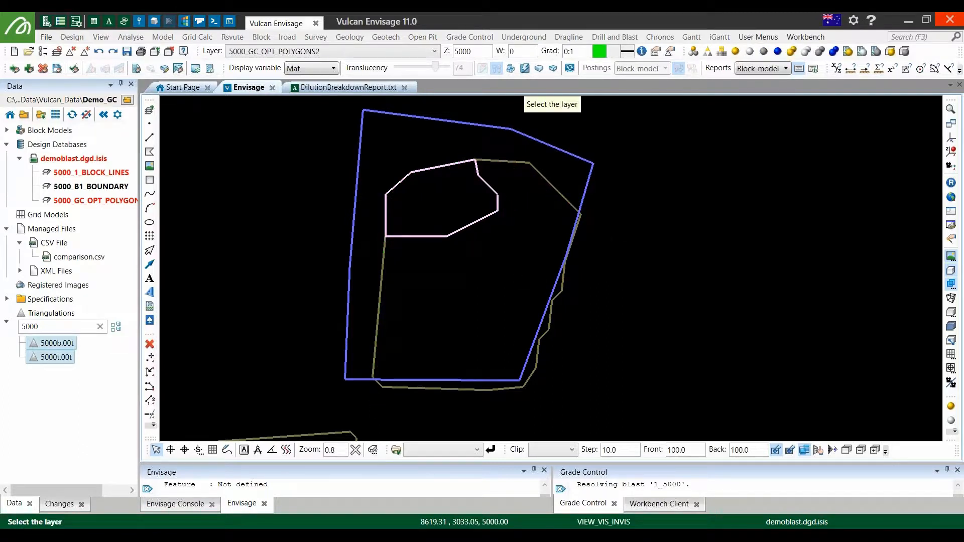
Create a new blast with blast number 2 and blast rl 5000.
click(482, 37)
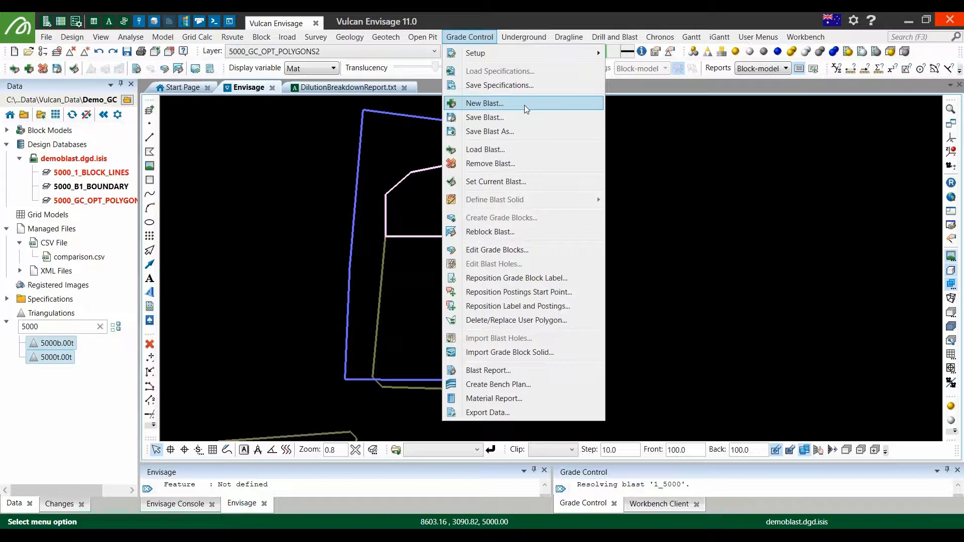
click(524, 105)
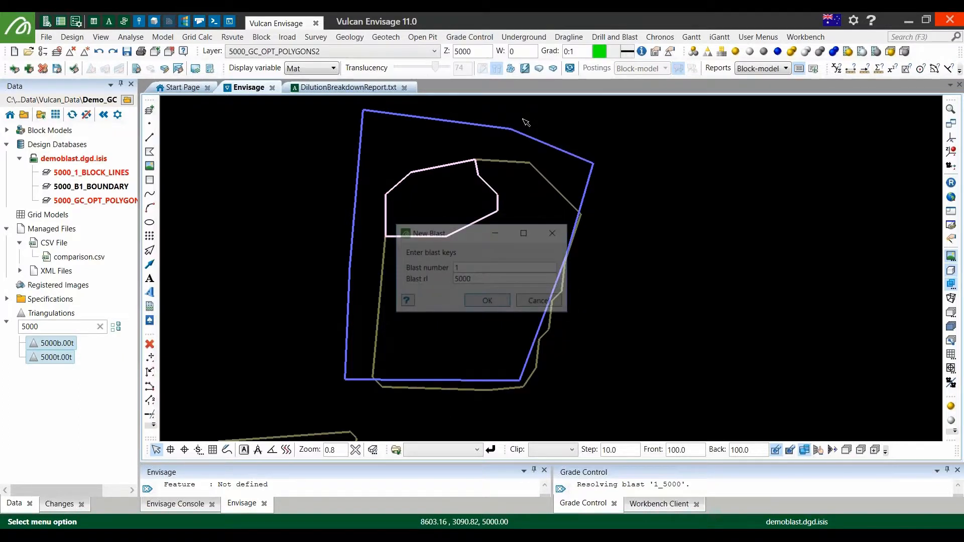
text(2)
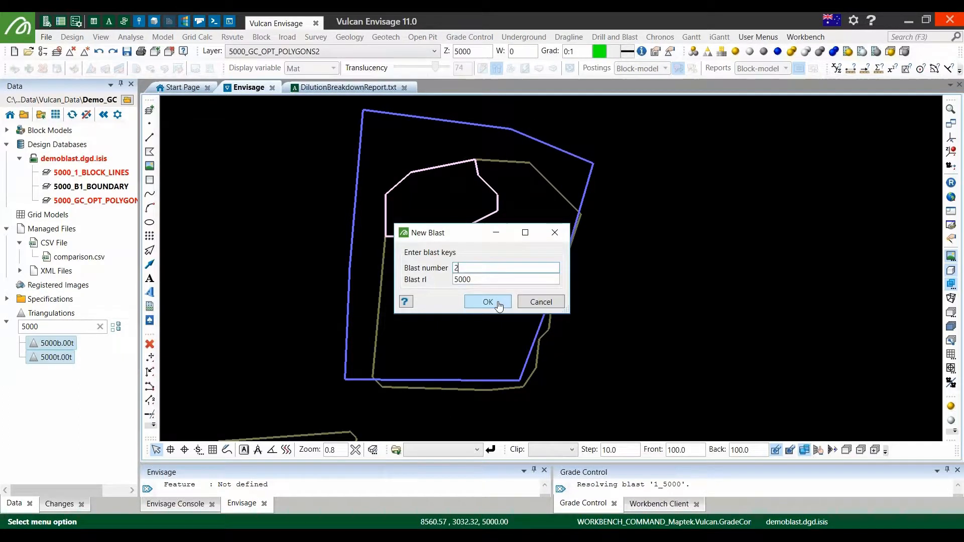
click(498, 303)
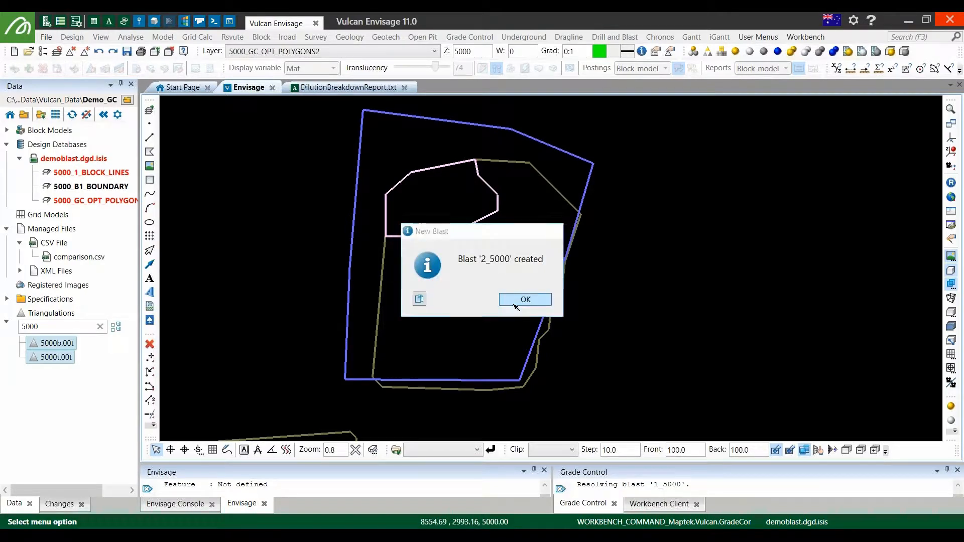
click(518, 301)
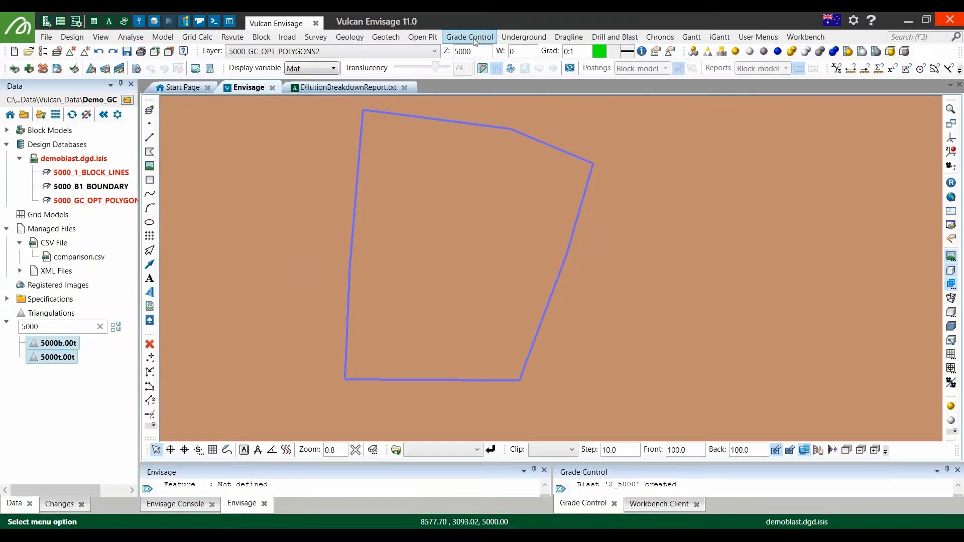
Define the solid for blast 2_5000 from the blue boundary polygon with upper and lower surfaces, and unload triangulations 5000t.00t and 5000b.00t.
click(470, 37)
mouse_move(552, 199)
click(650, 217)
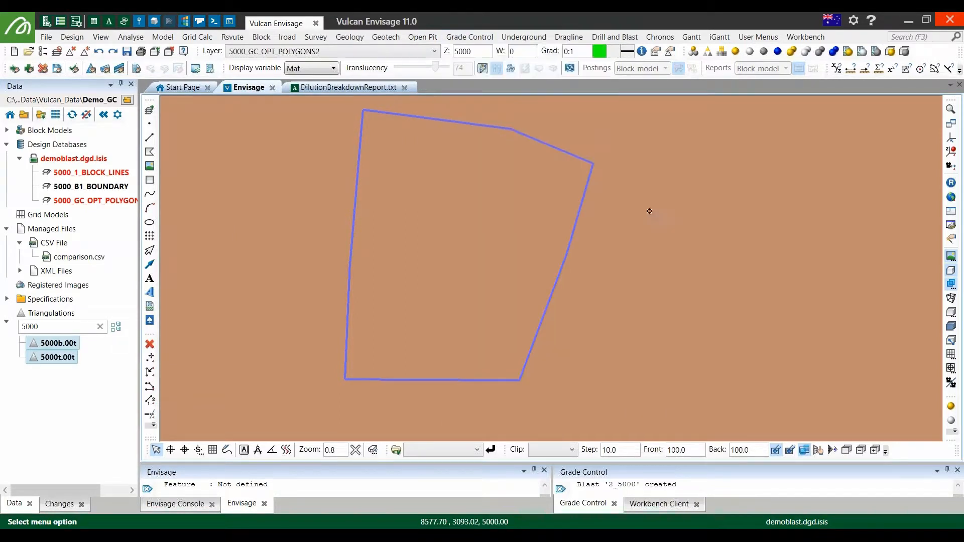
click(587, 181)
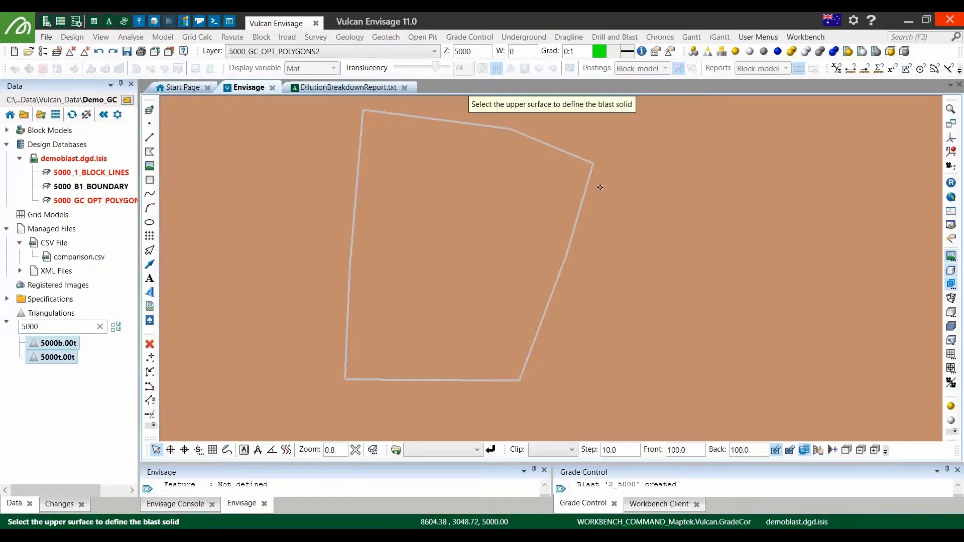
click(600, 188)
click(602, 189)
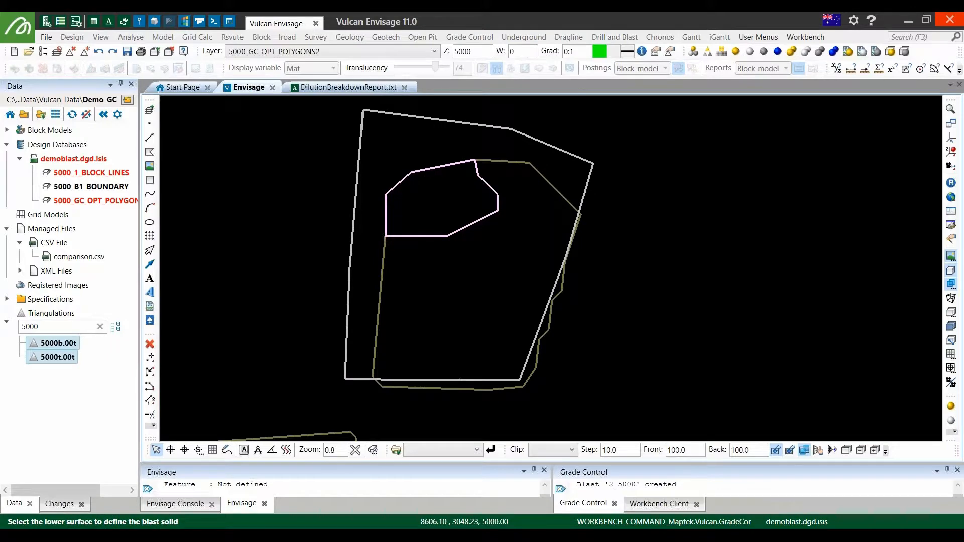
click(542, 411)
right_click(61, 356)
click(101, 373)
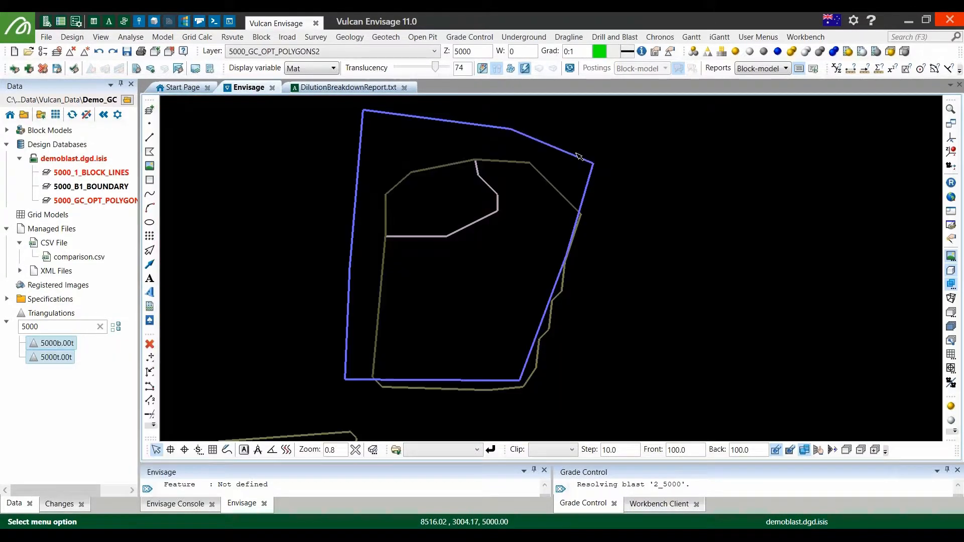
Display the block model cells inside the solid of blast 2_5000.
click(510, 69)
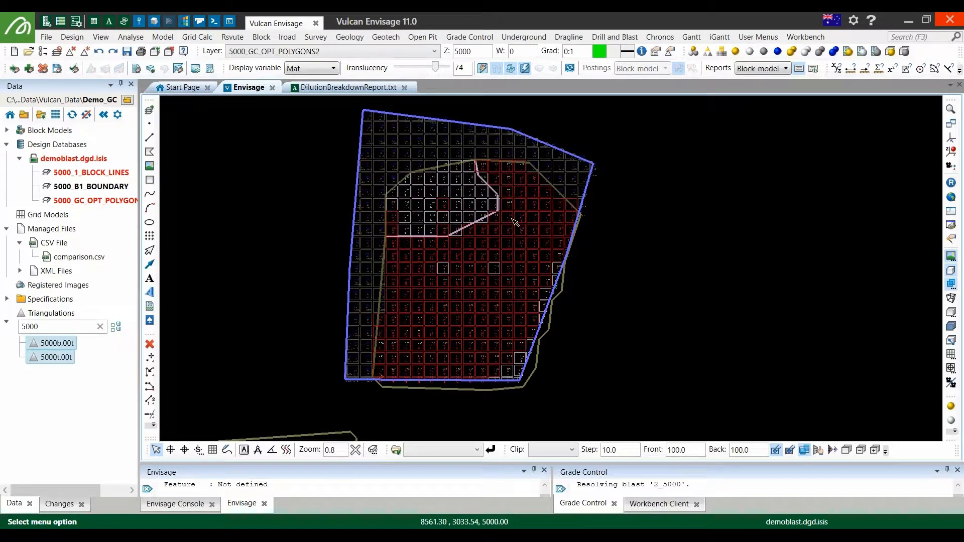
mouse_move(515, 222)
mouse_move(500, 280)
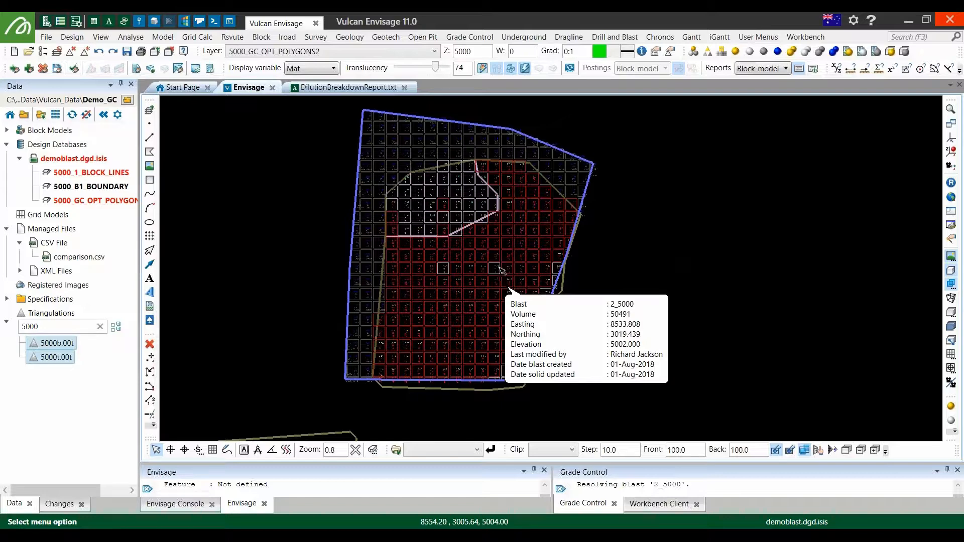
Start creating grade blocks for blast 2_5000 with the optimised polygon layer as line/polygon block delimiters.
click(485, 40)
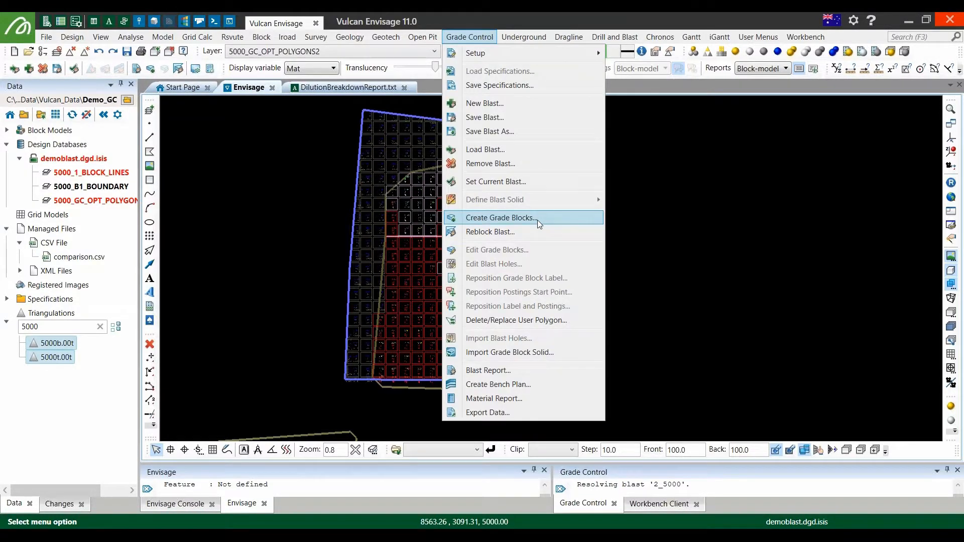
click(537, 220)
click(547, 220)
click(560, 295)
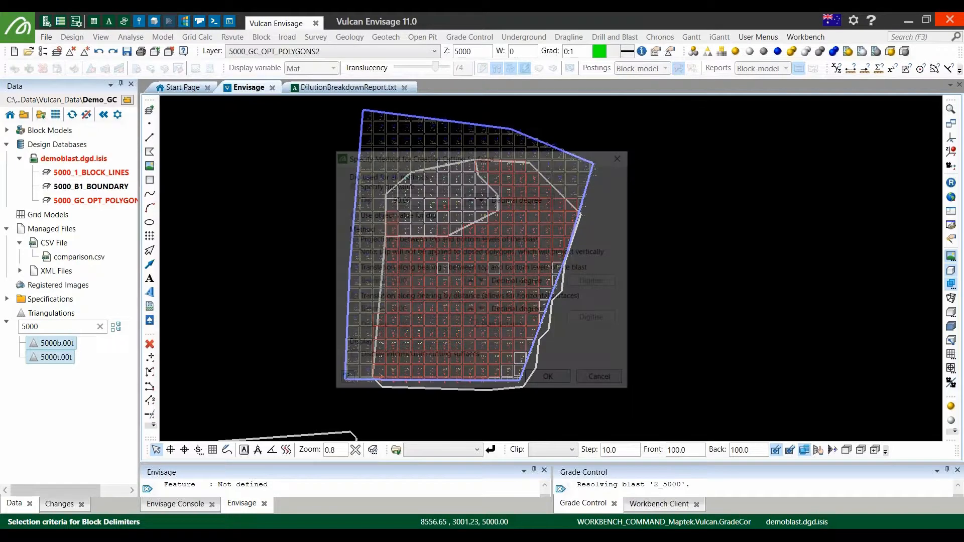
click(550, 380)
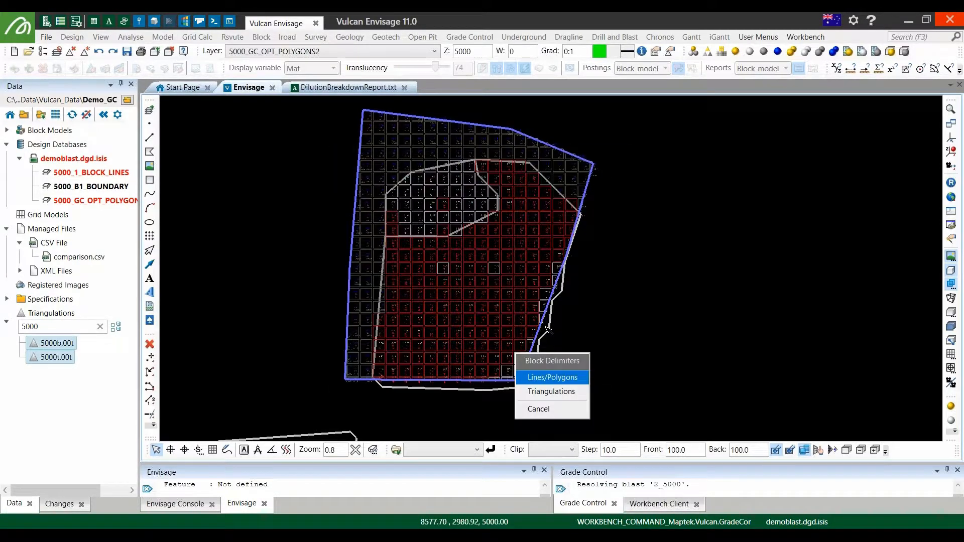
right_click(551, 377)
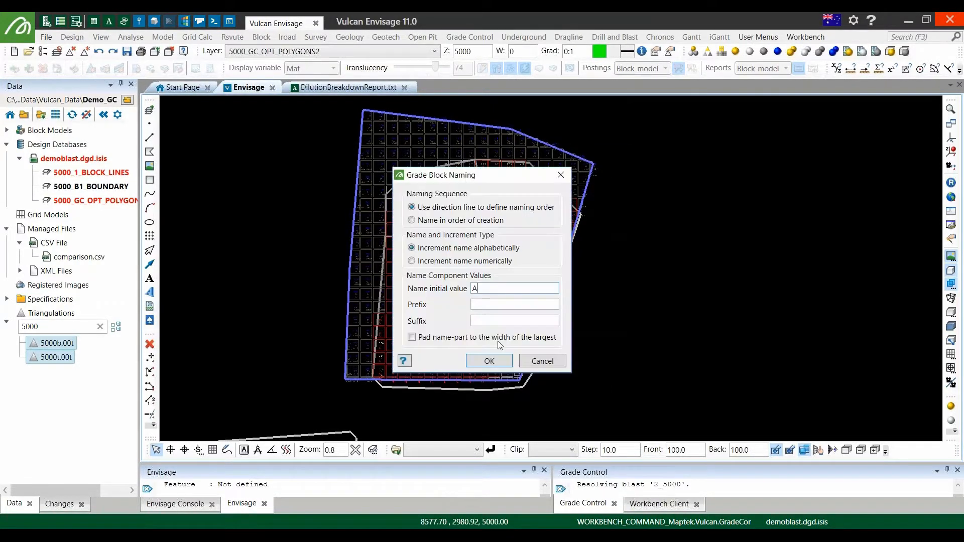
Name the grade blocks alphabetically from A along a direction line running from the northern edge towards the blast's centre, and generate them.
click(497, 362)
click(449, 166)
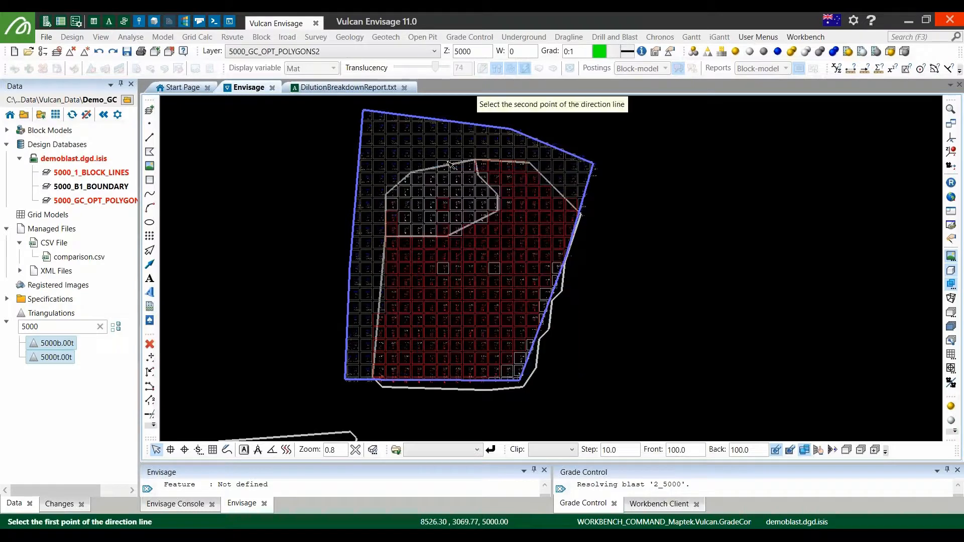
click(492, 275)
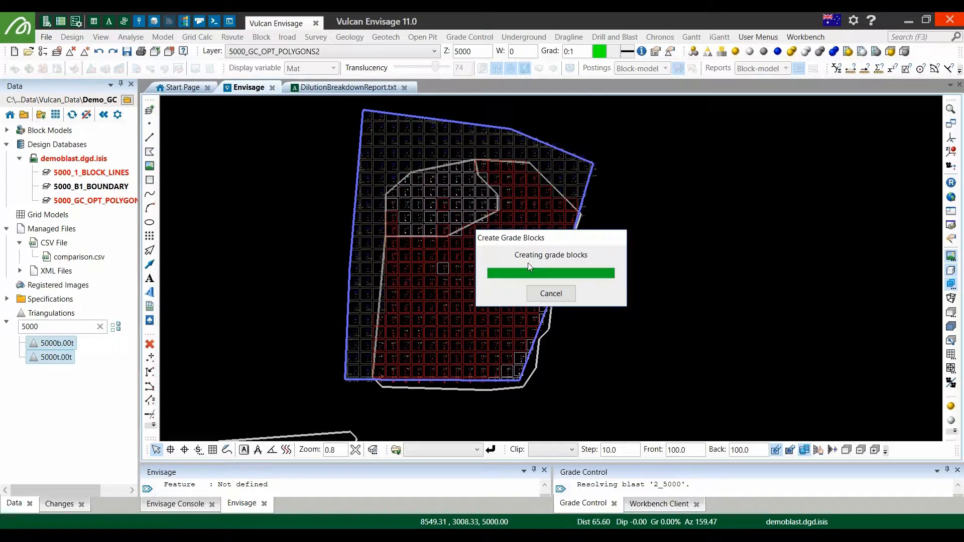
mouse_move(540, 276)
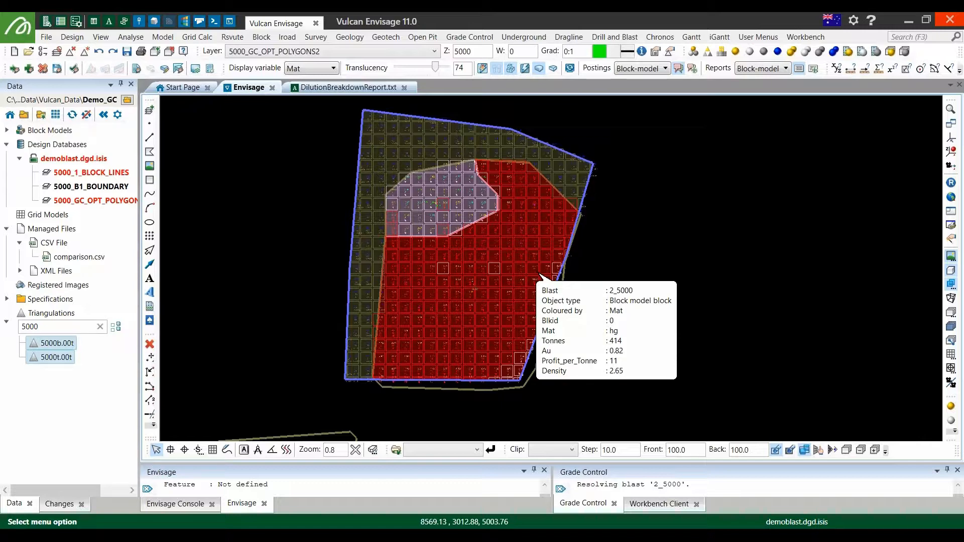
Save a copy of the blast 1_5000 dilution breakdown report as DilutionBreakdownReportmanual.txt.
click(352, 87)
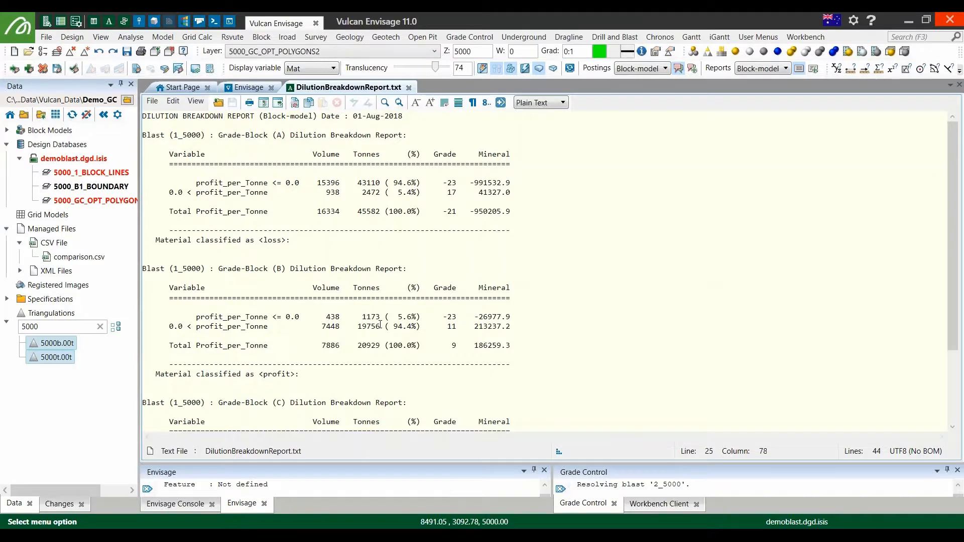
scroll(380, 325, down, 3)
click(151, 101)
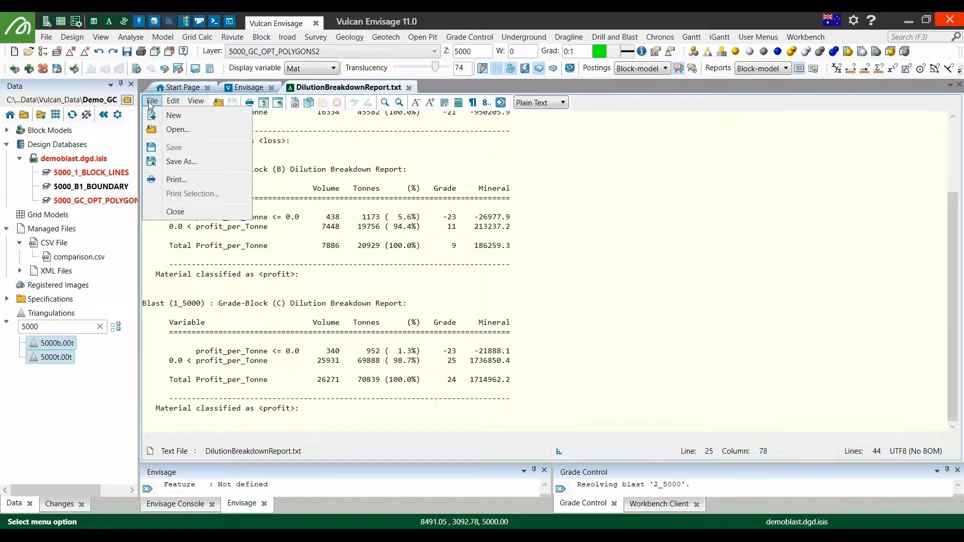
click(191, 162)
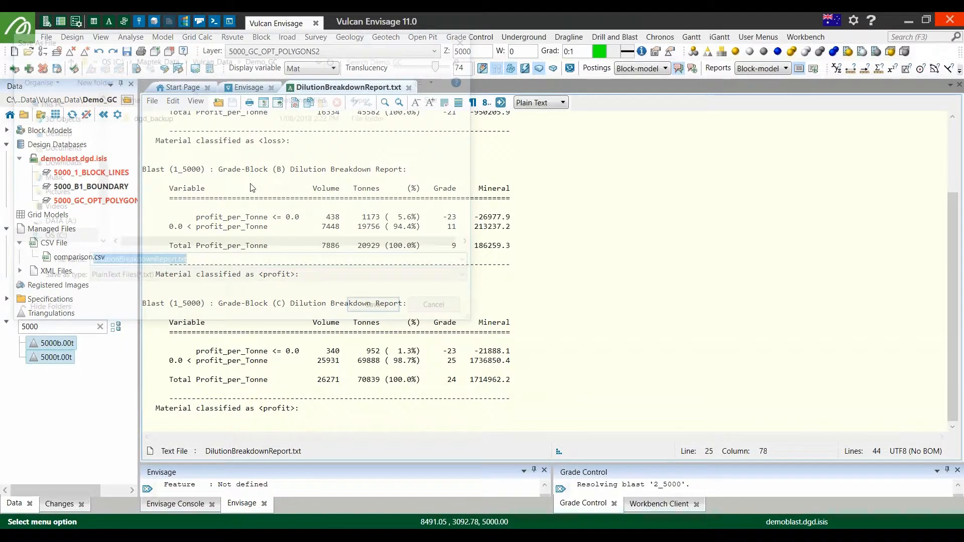
click(178, 262)
key(BackSpace)
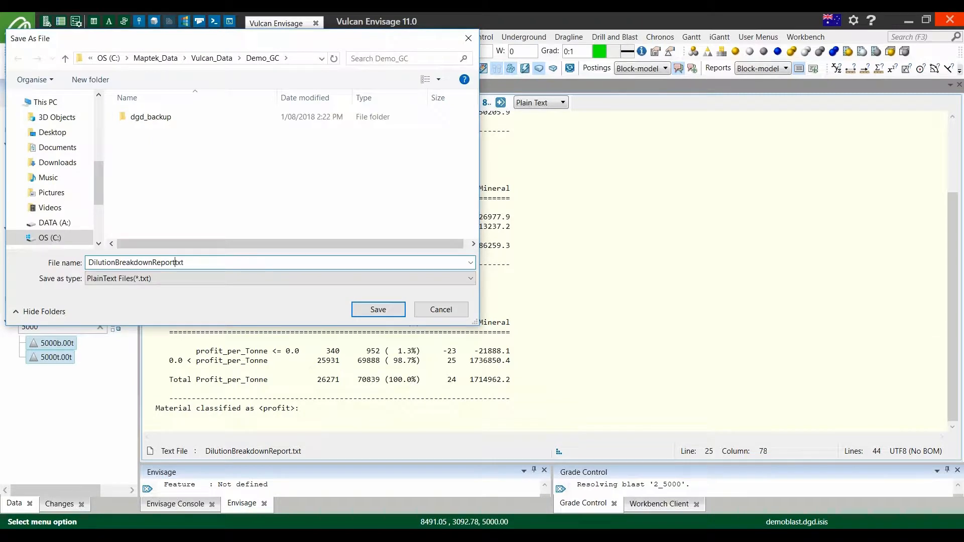
text(_manual.)
key(Return)
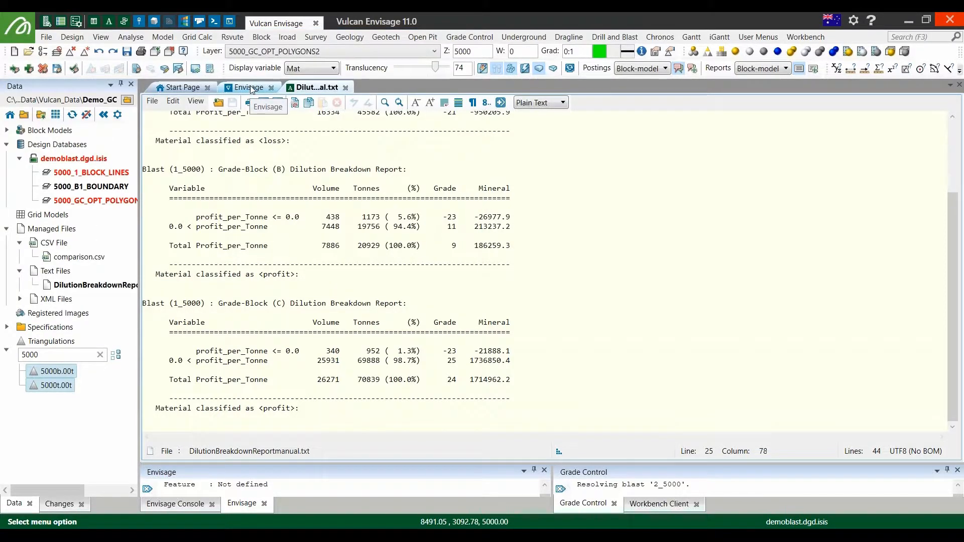
Generate a block-model Dilution-Breakdown report for all grade blocks in the current blast 2_5000.
click(251, 89)
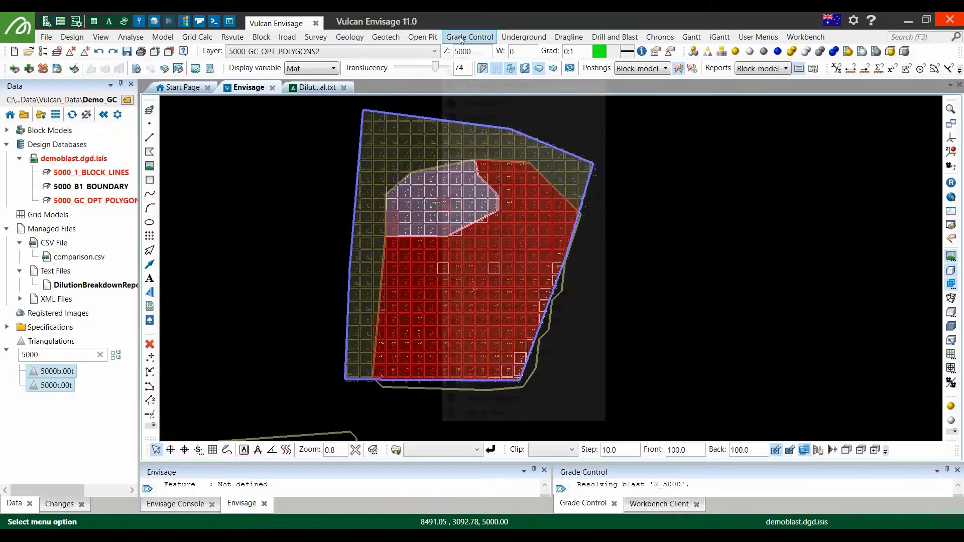
click(469, 36)
click(508, 418)
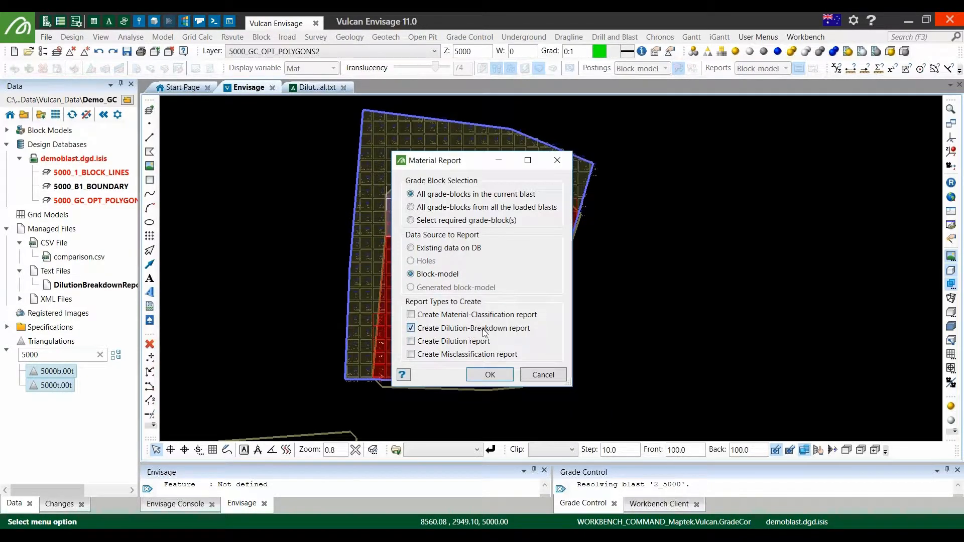
click(490, 375)
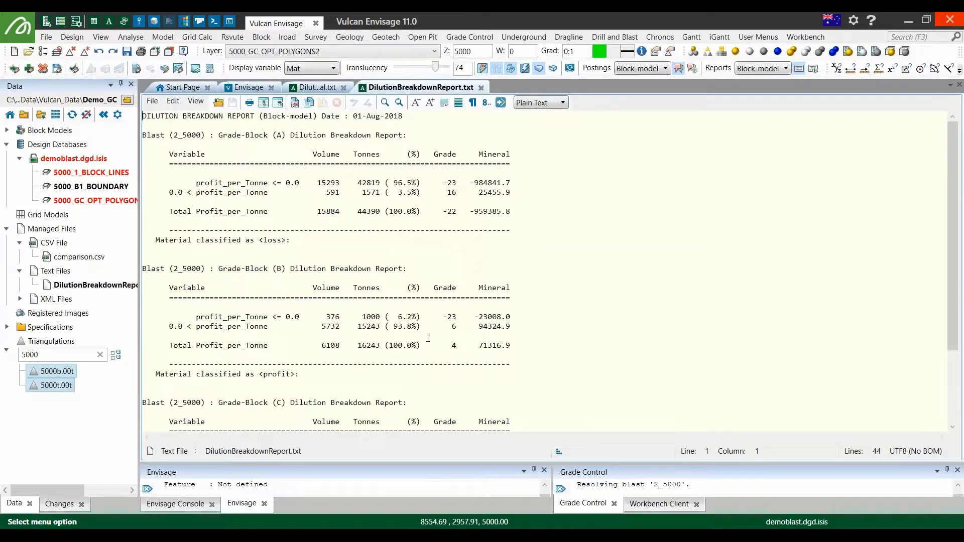
Compare the grade block dilution and mineral totals in the 2_5000 report with the manual 1_5000 report, and close both reports.
drag(301, 375, 265, 378)
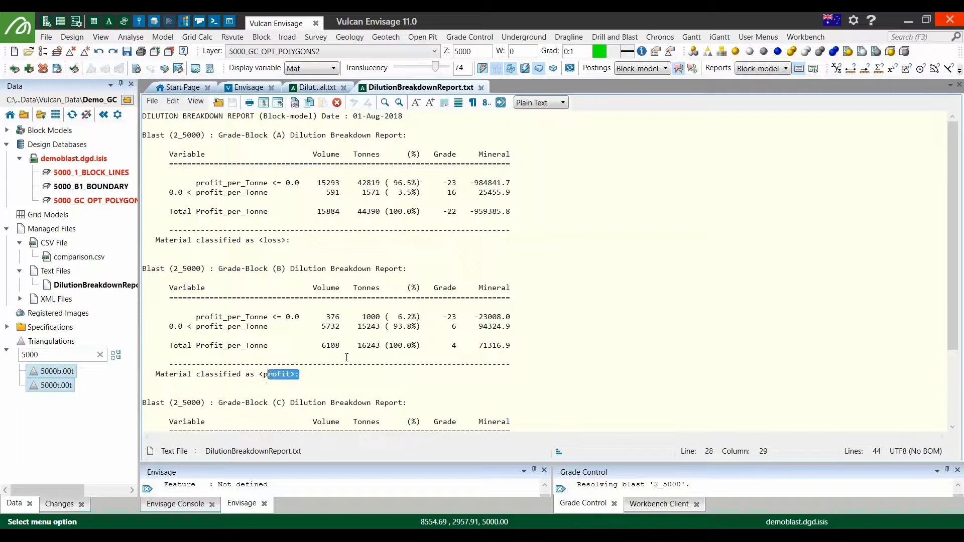
click(402, 318)
click(501, 326)
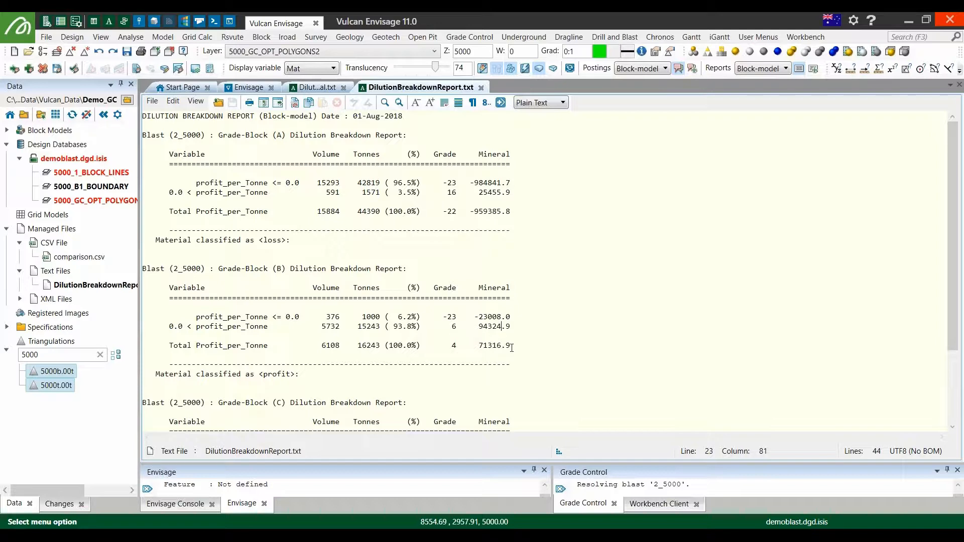
scroll(513, 347, down, 4)
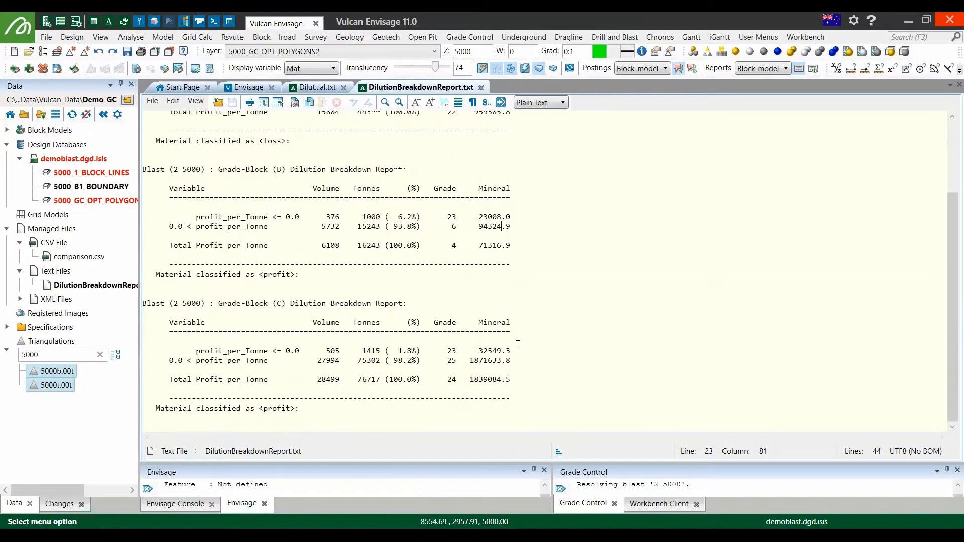
click(489, 379)
click(318, 89)
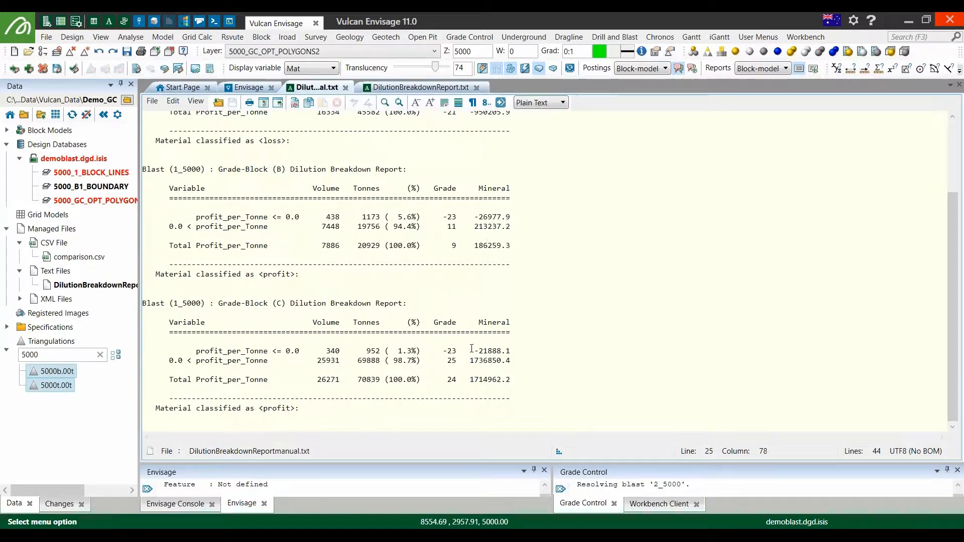
click(479, 381)
click(345, 88)
click(408, 88)
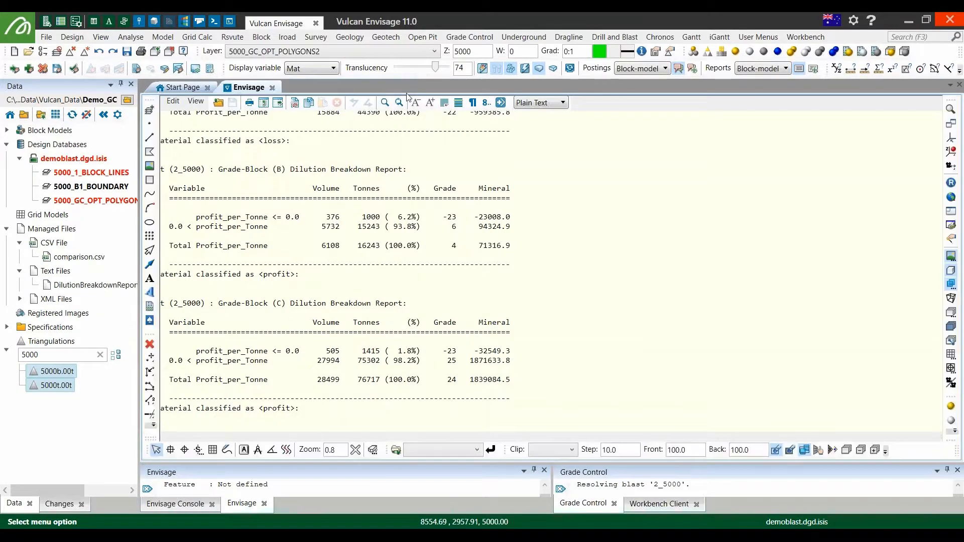
Generate a block-model grade-block blast report for all loaded blasts in standard CSV layout, overwriting comparison.csv.
click(464, 41)
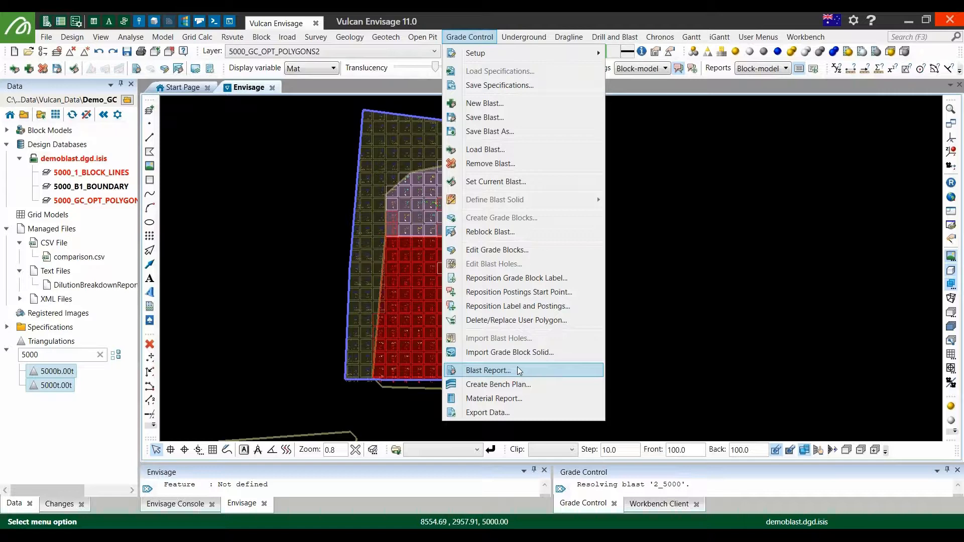
click(519, 371)
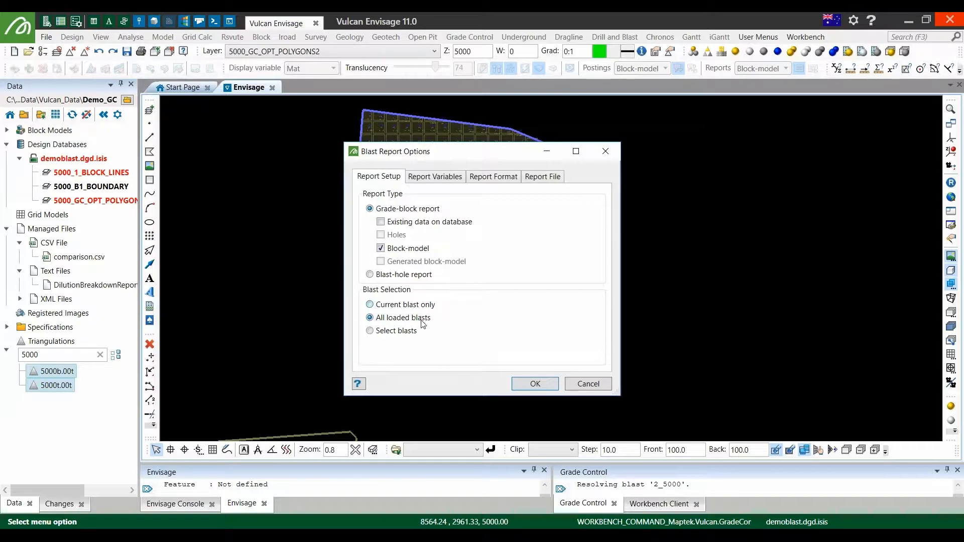
click(438, 177)
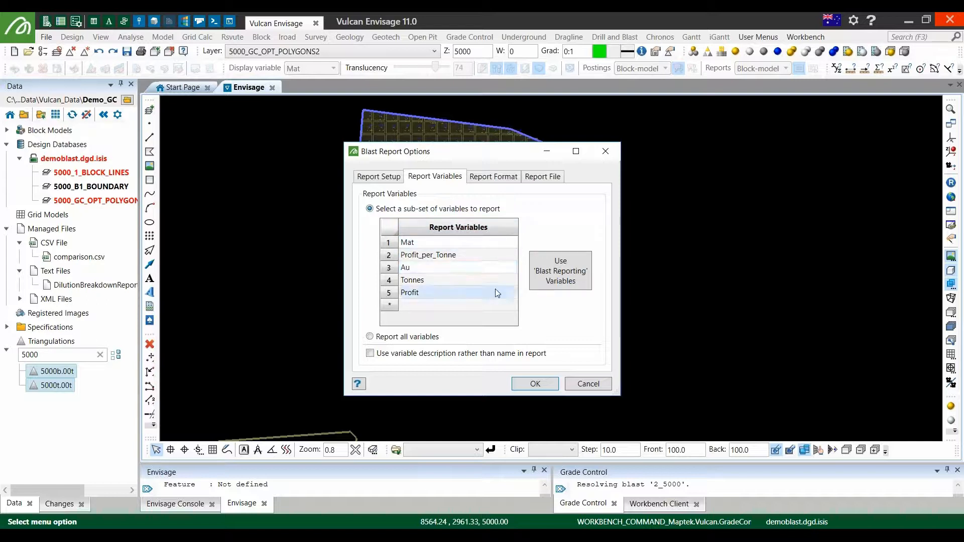
click(495, 178)
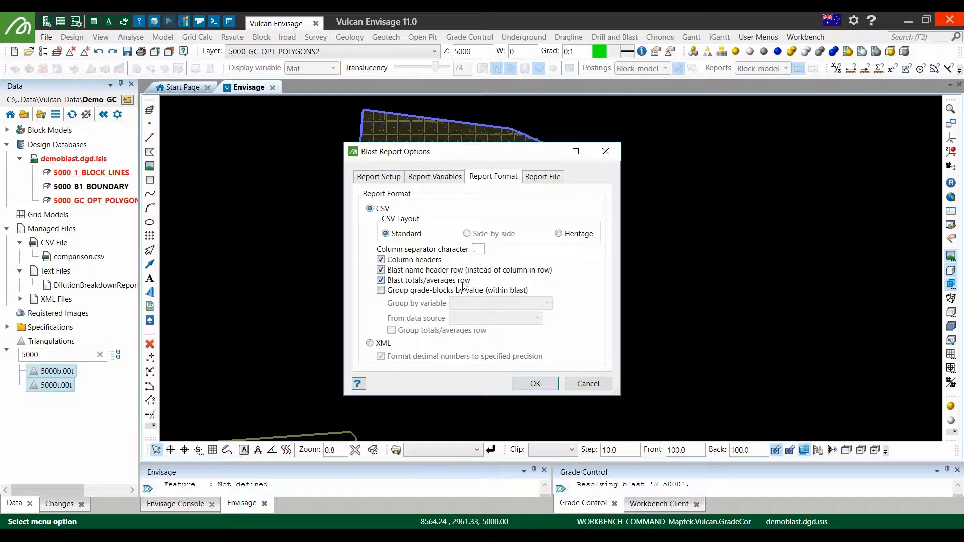
click(542, 177)
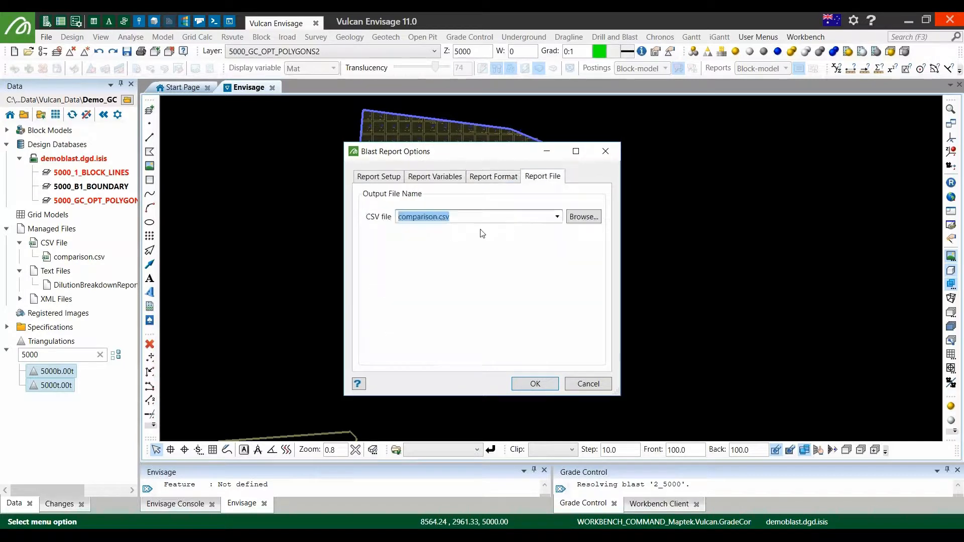
click(534, 384)
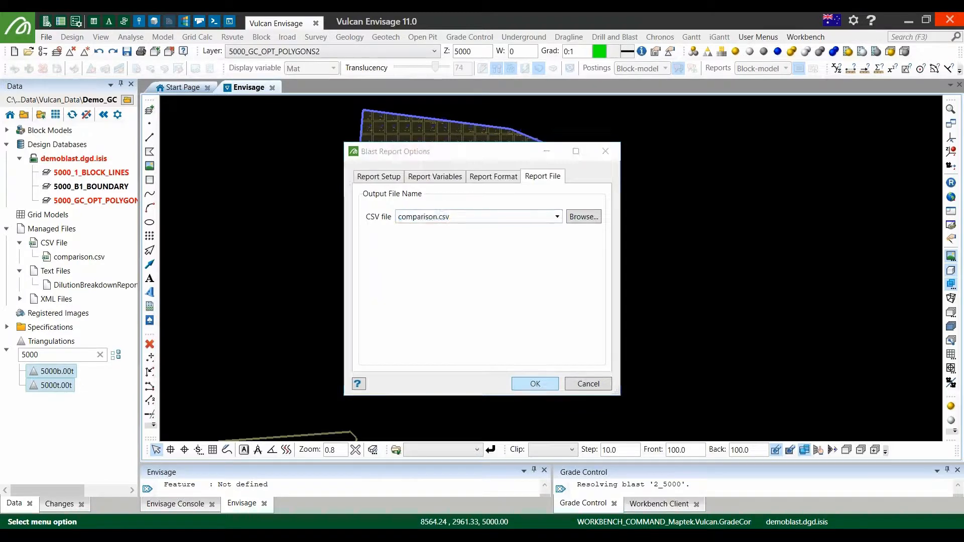
click(497, 302)
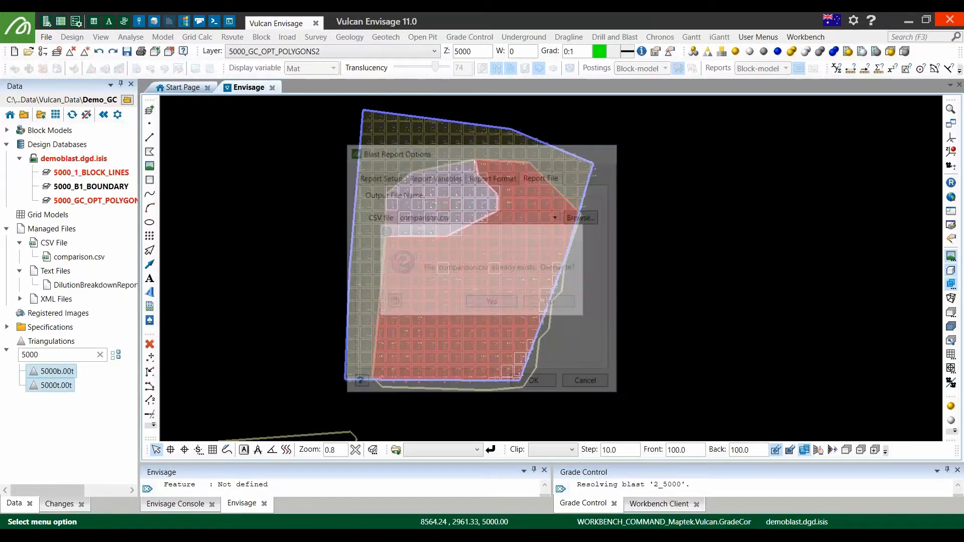
click(675, 316)
Open the comparison.csv report from the project's CSV files in Excel.
click(94, 257)
right_click(95, 257)
click(204, 297)
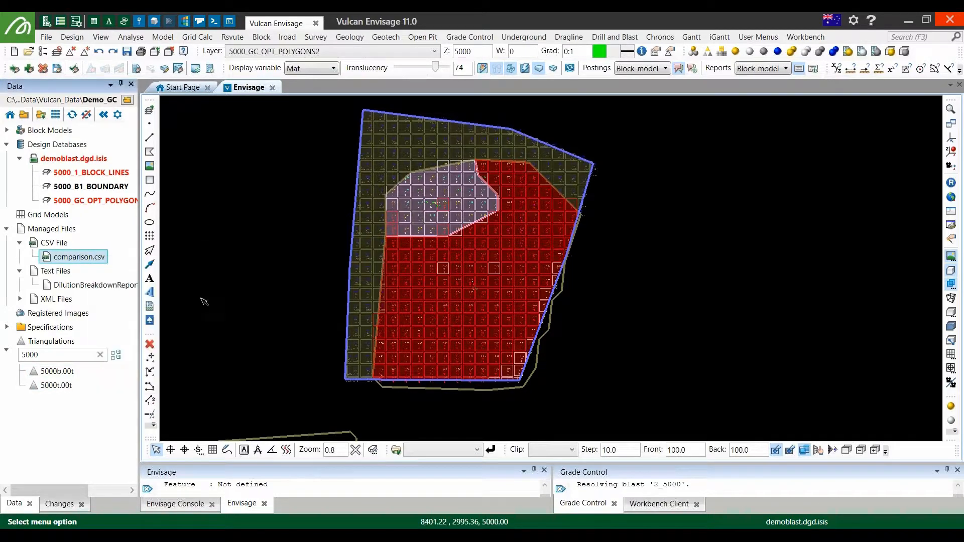
double_click(402, 244)
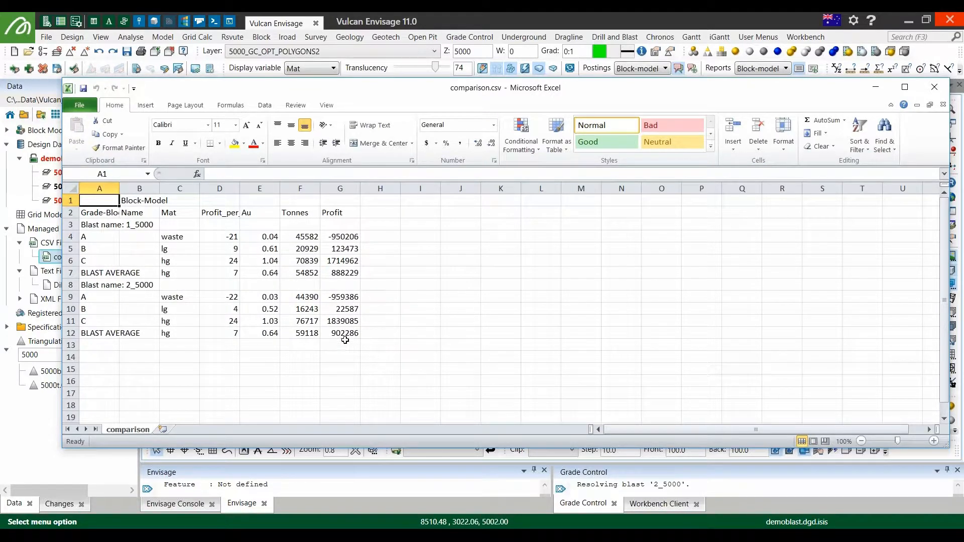
Calculate the blast average profit difference between 2_5000 and 1_5000 in cell H12 with =G12-G7, and return to Vulcan.
click(390, 333)
text(=)
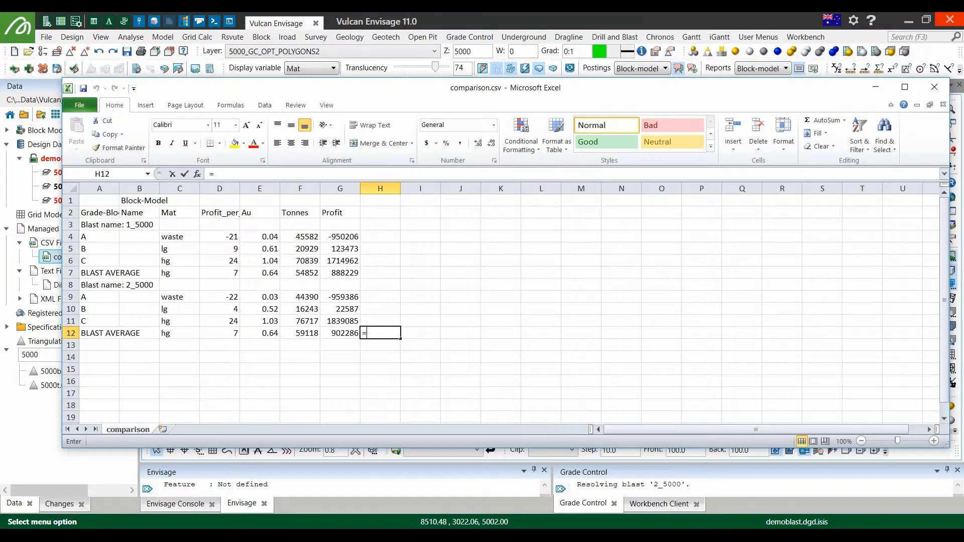
click(346, 333)
text(-)
click(350, 276)
key(Return)
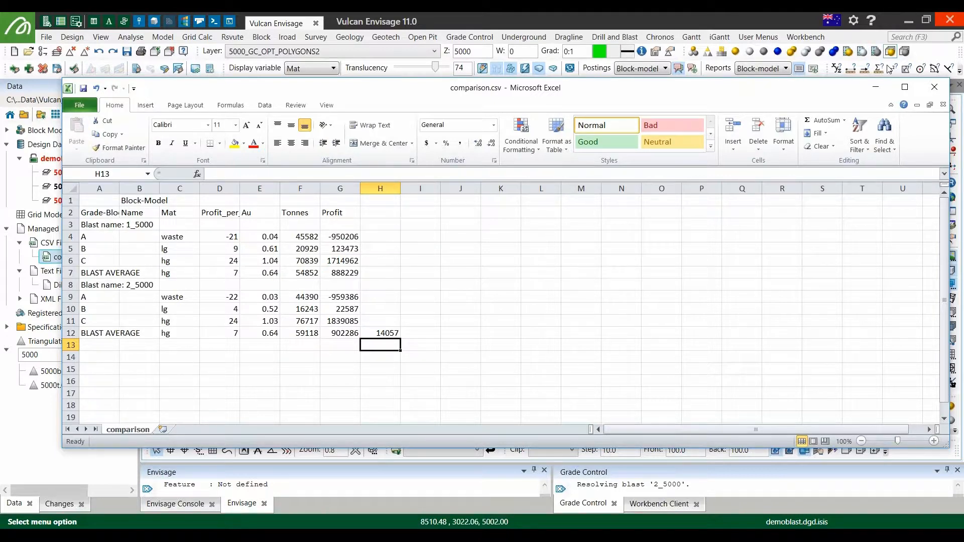
click(875, 89)
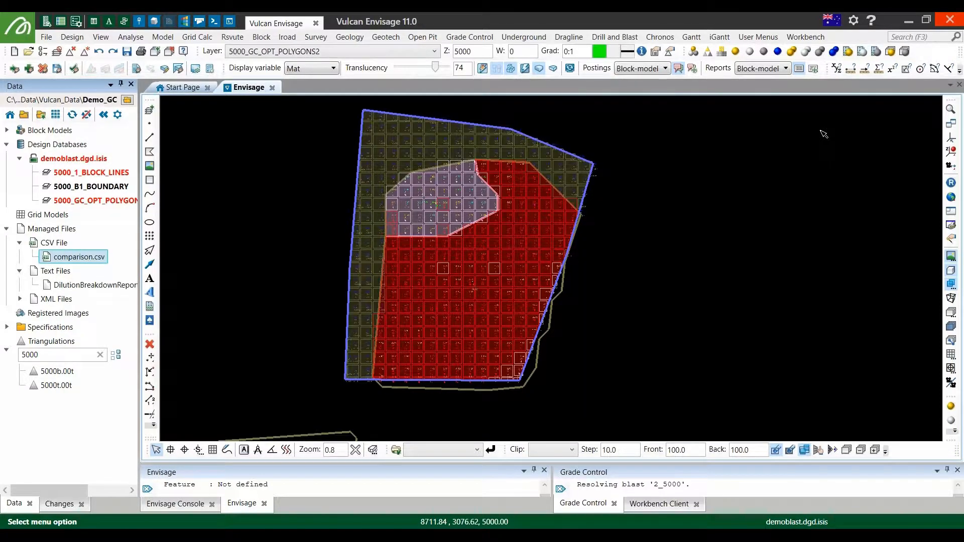